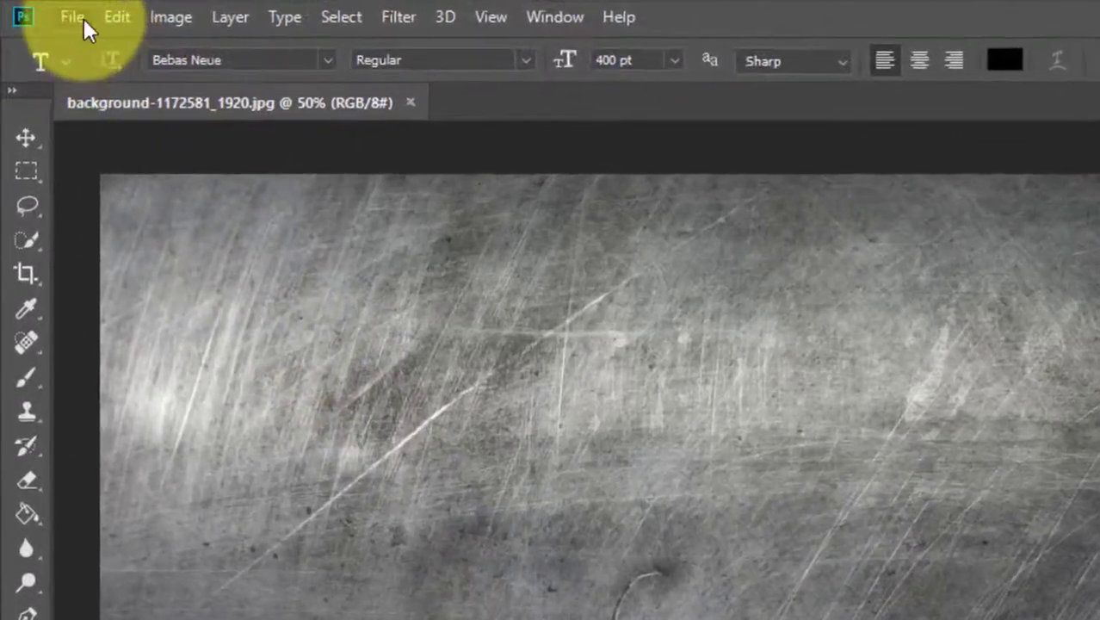
# - Create a new 1280 x 720 mm document at 72 pixels/inch in RGB Color with black background contents
pyautogui.click(50, 11)
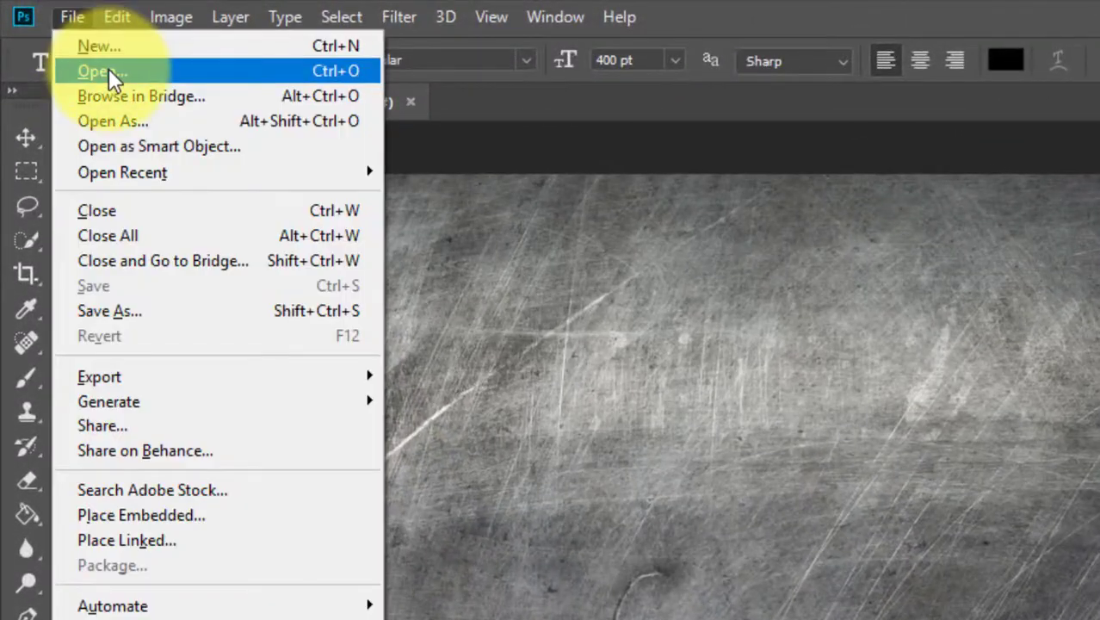
pyautogui.click(124, 46)
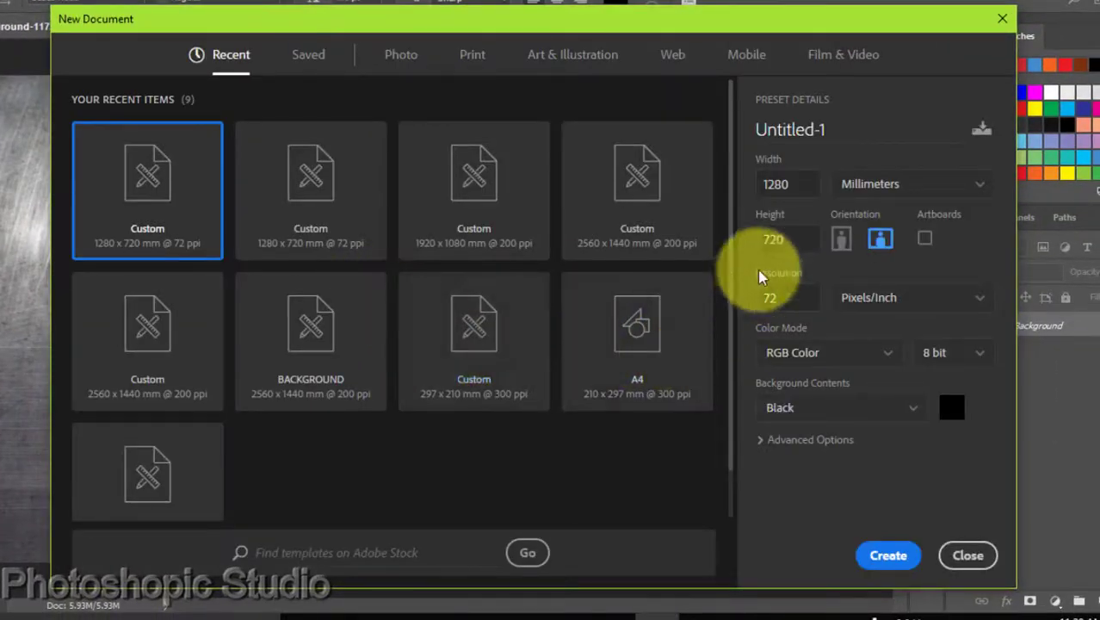
pyautogui.click(774, 185)
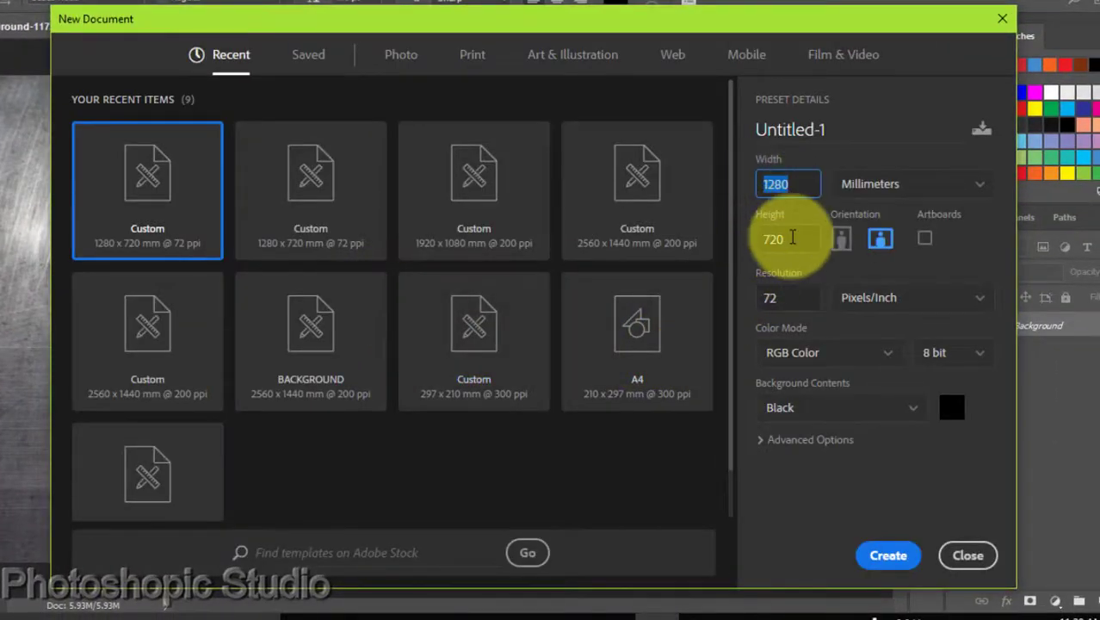
pyautogui.click(774, 238)
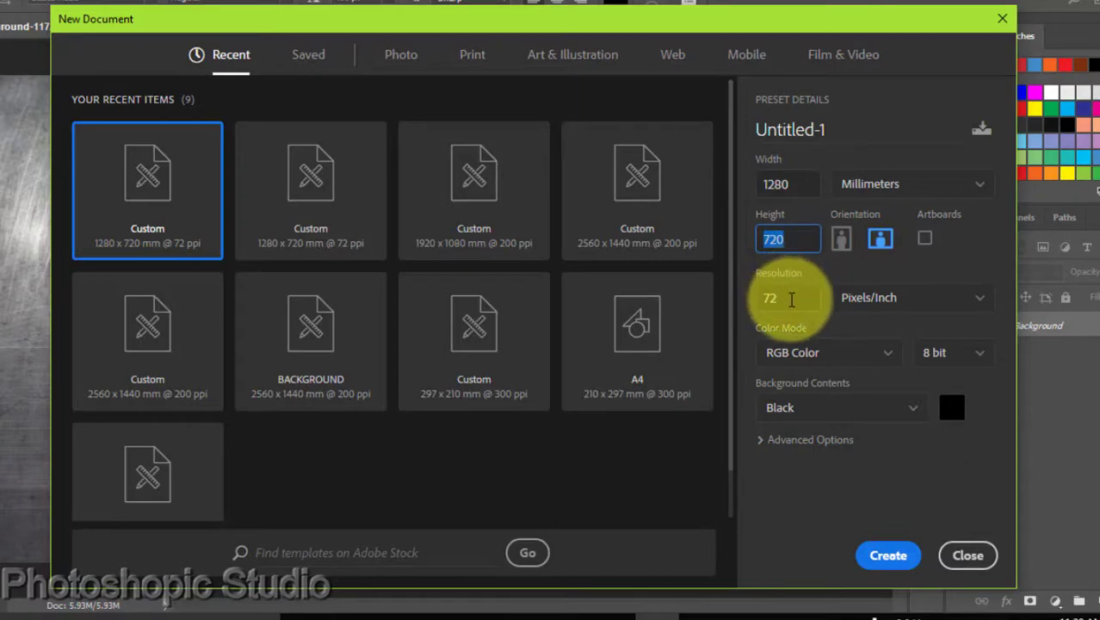
pyautogui.click(776, 297)
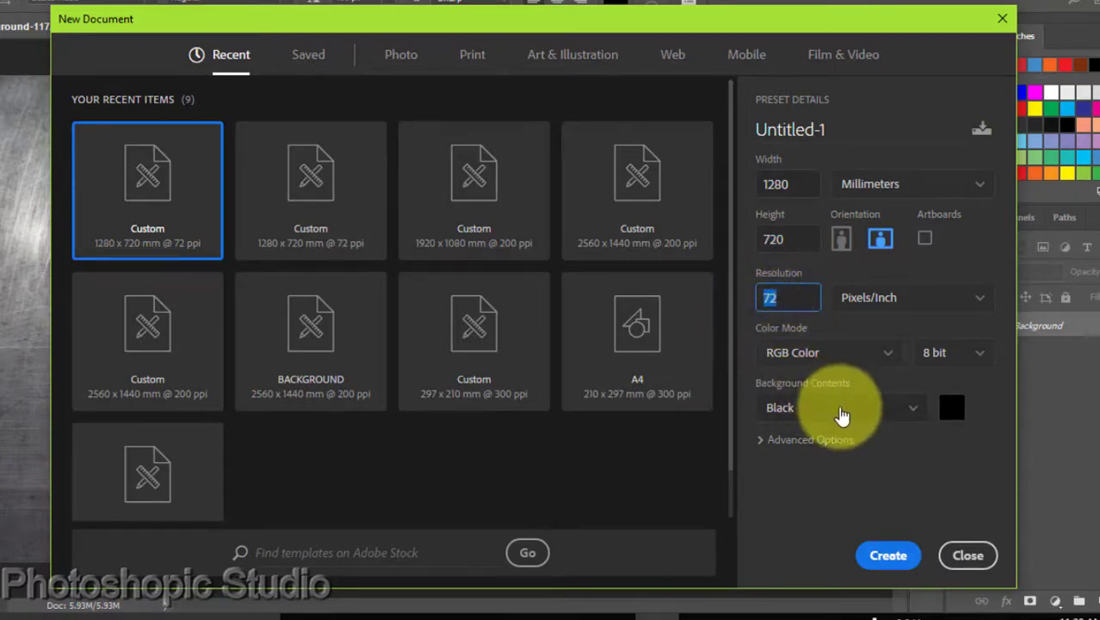
pyautogui.click(845, 410)
pyautogui.click(837, 469)
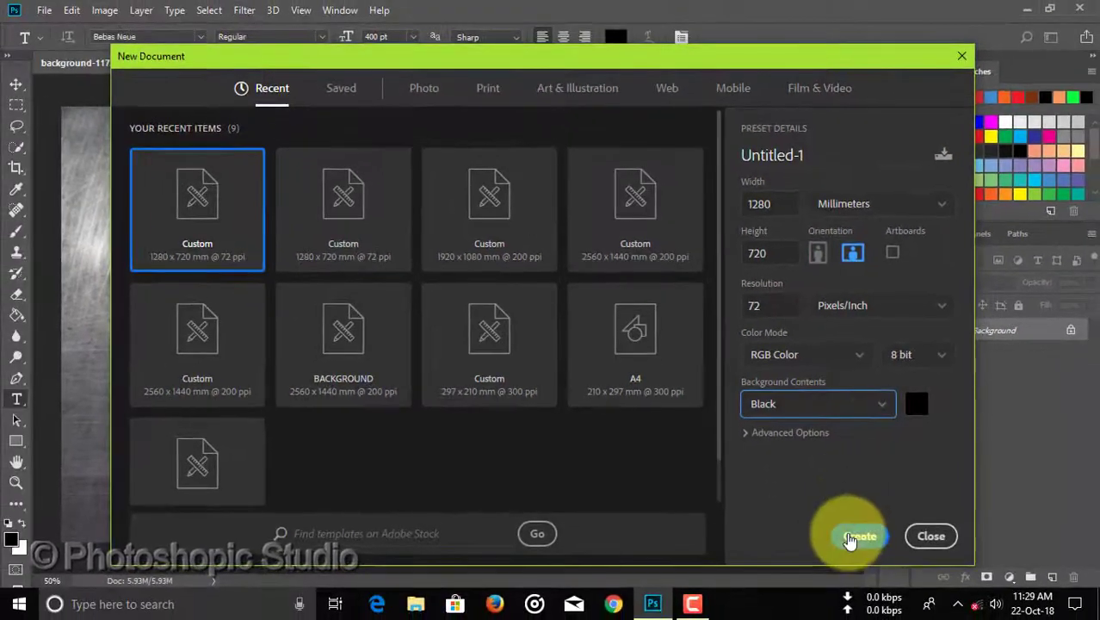
pyautogui.click(863, 547)
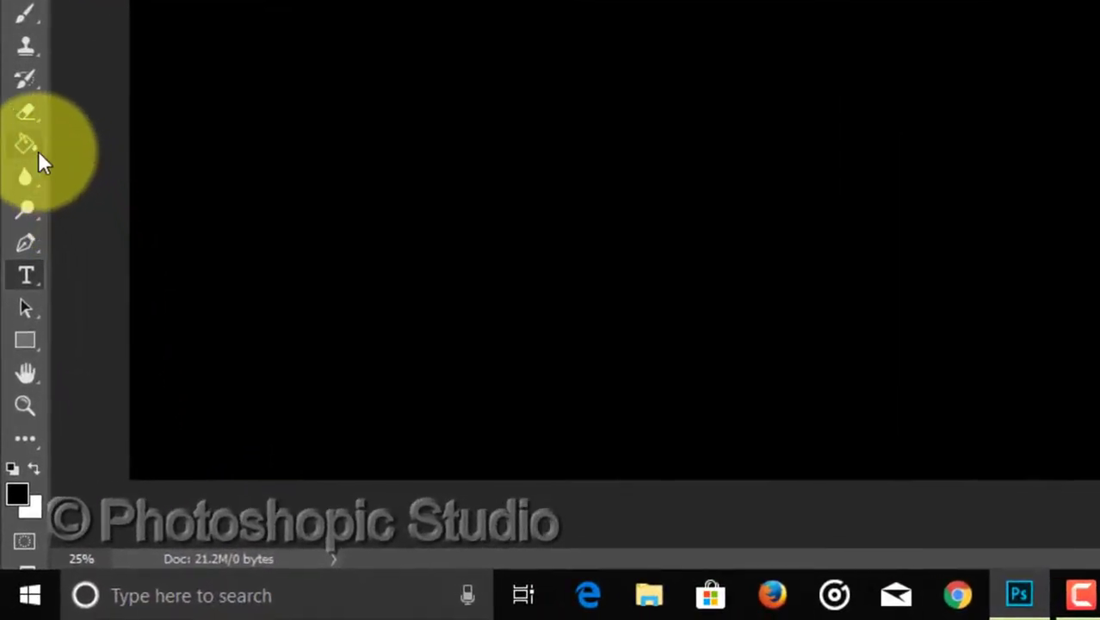
# - Fill the background with white using the Paint Bucket, and refill it with black
pyautogui.click(28, 145)
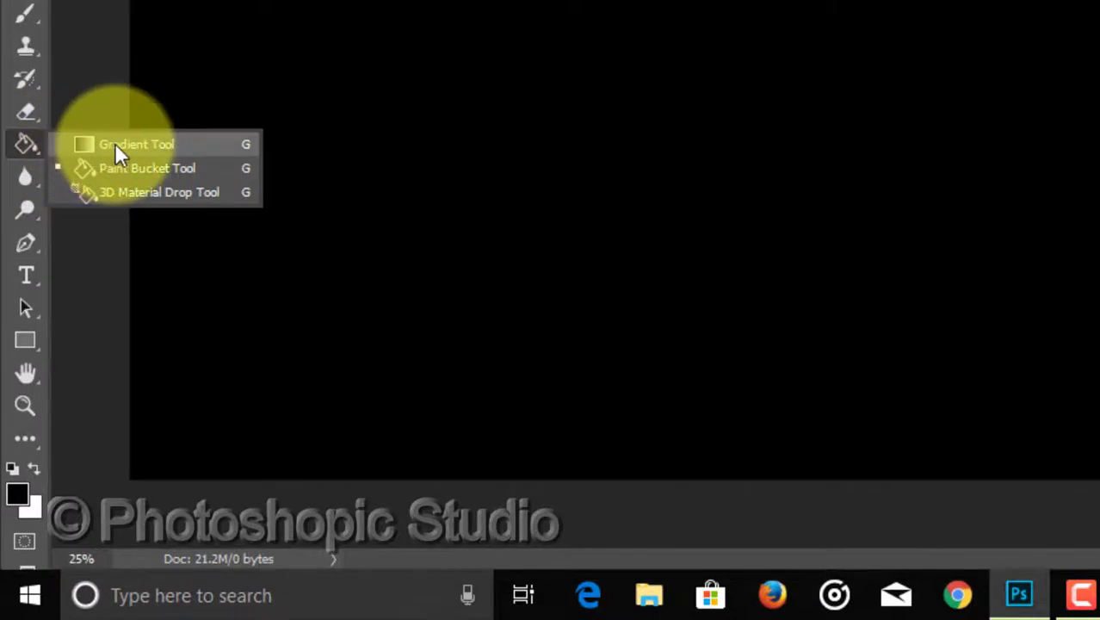
pyautogui.click(160, 169)
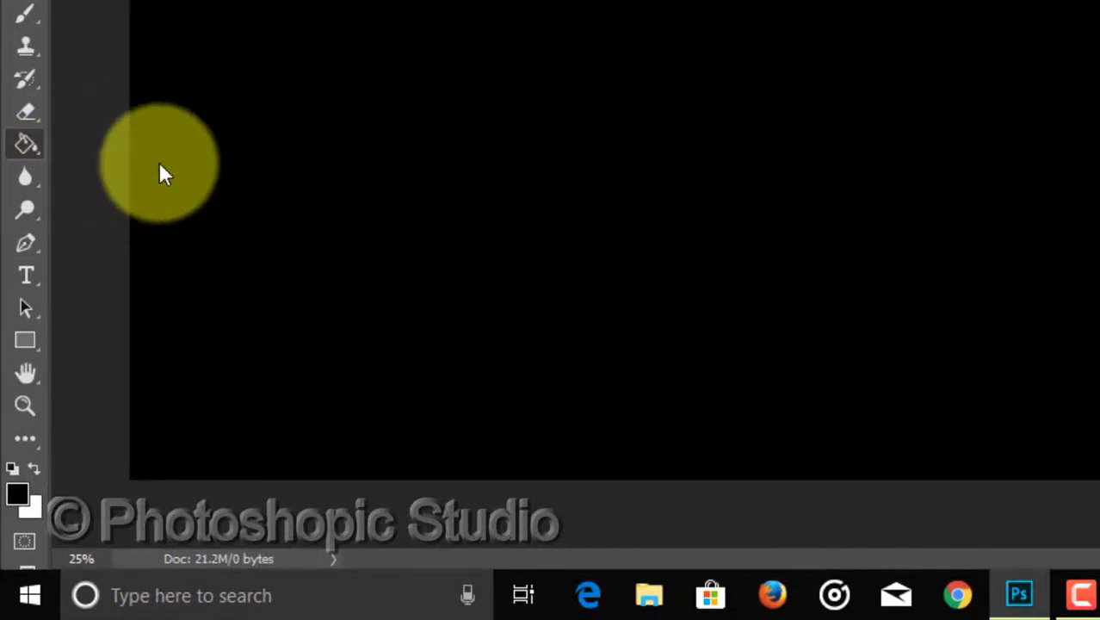
pyautogui.click(33, 469)
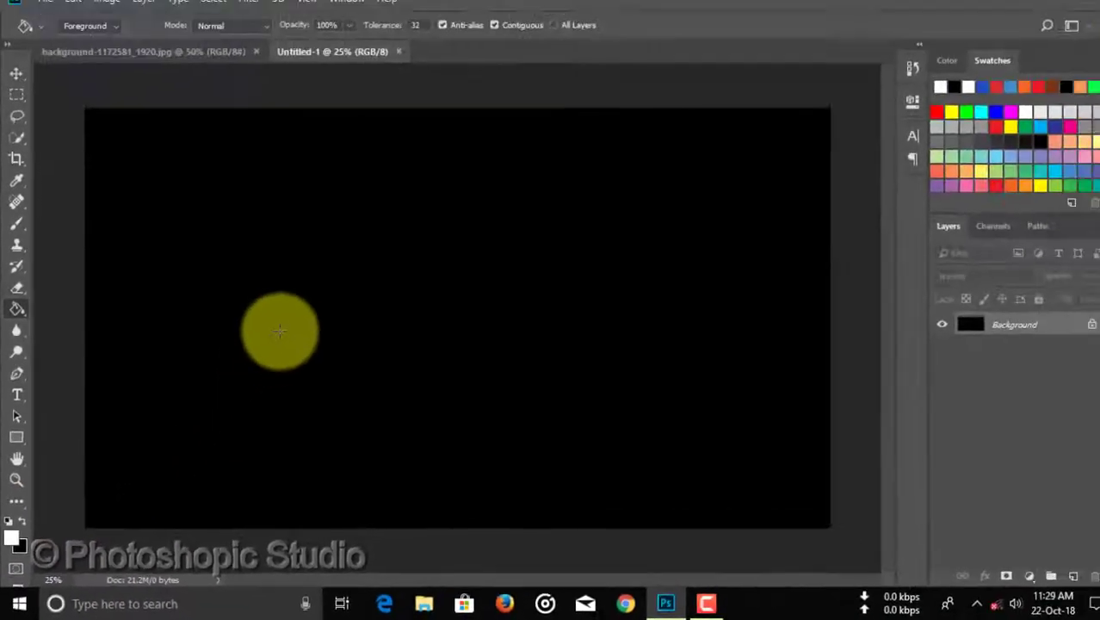
pyautogui.click(303, 299)
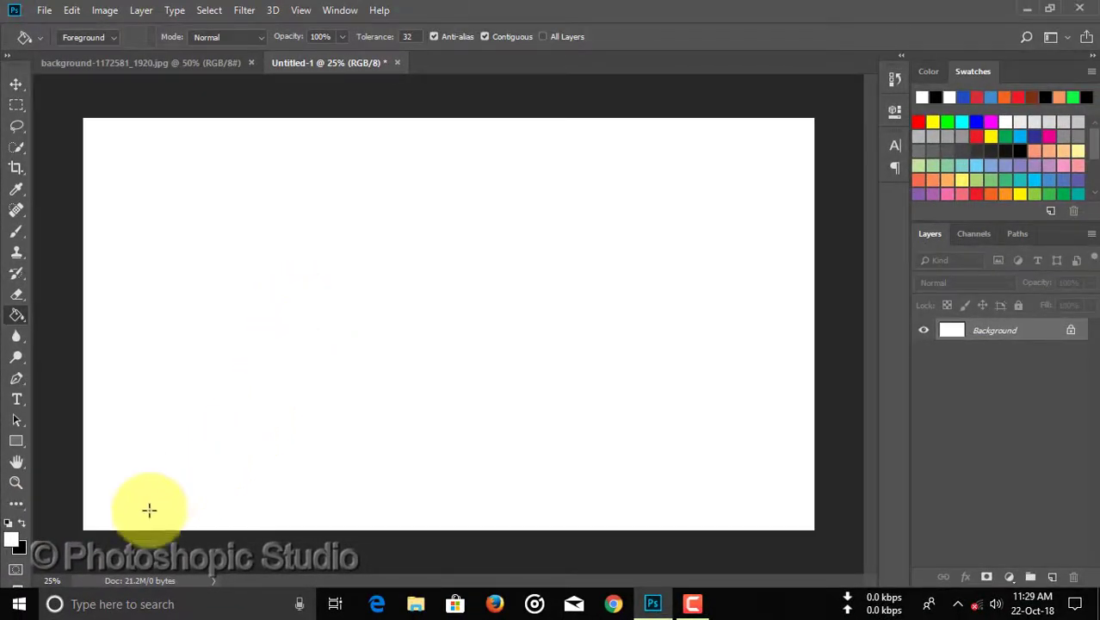
pyautogui.click(23, 523)
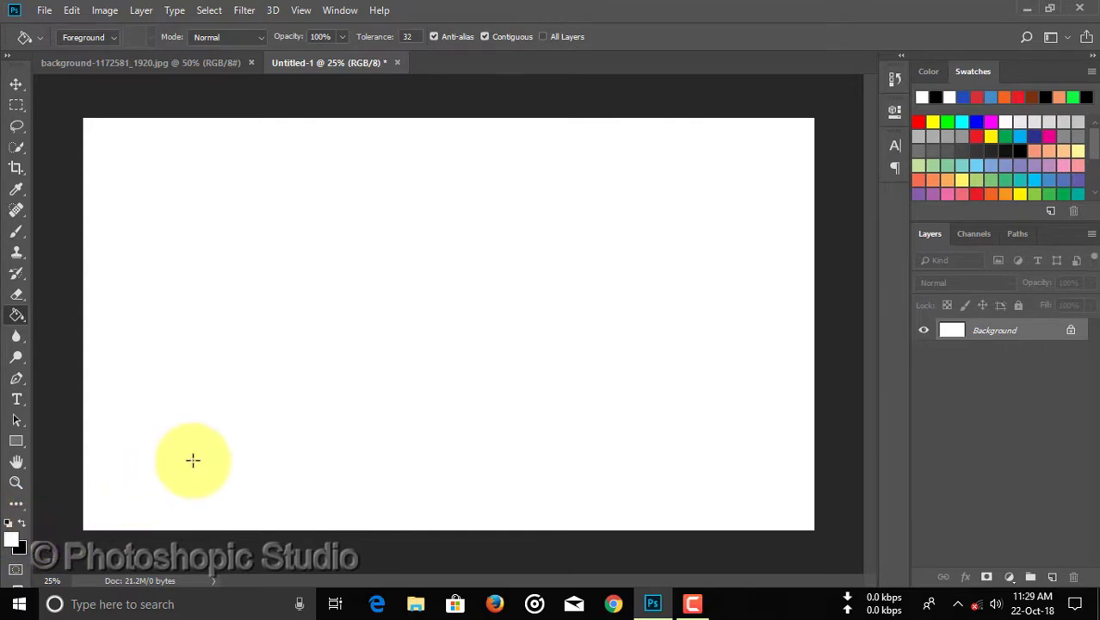
pyautogui.click(268, 363)
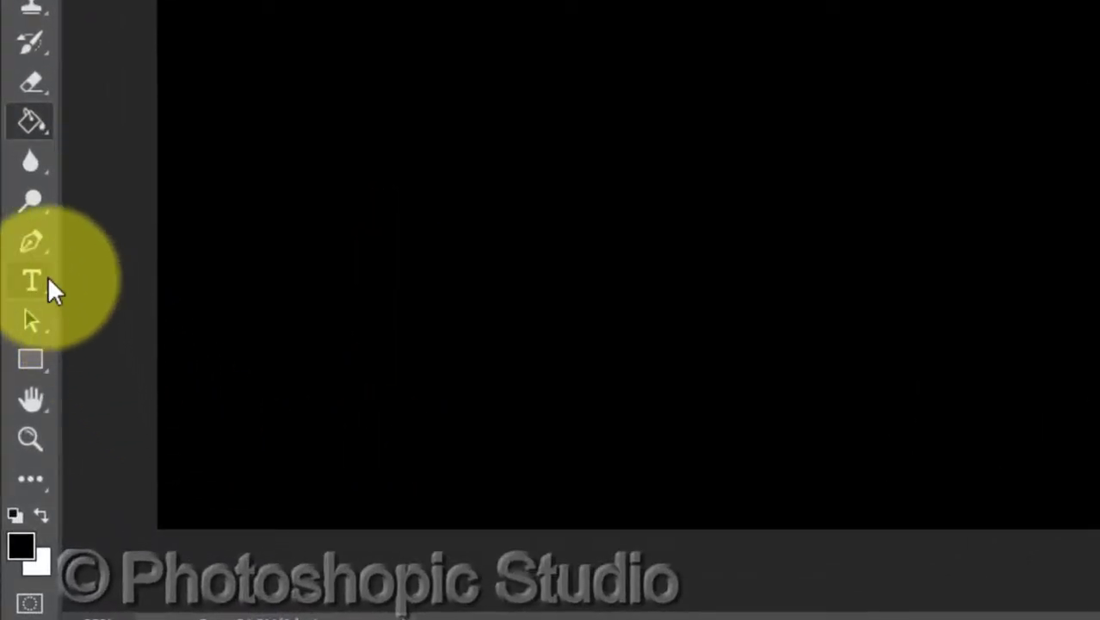
# - Set up horizontal type with the Bebas Neue Regular font at 400 pt and Sharp anti-aliasing
pyautogui.click(49, 281)
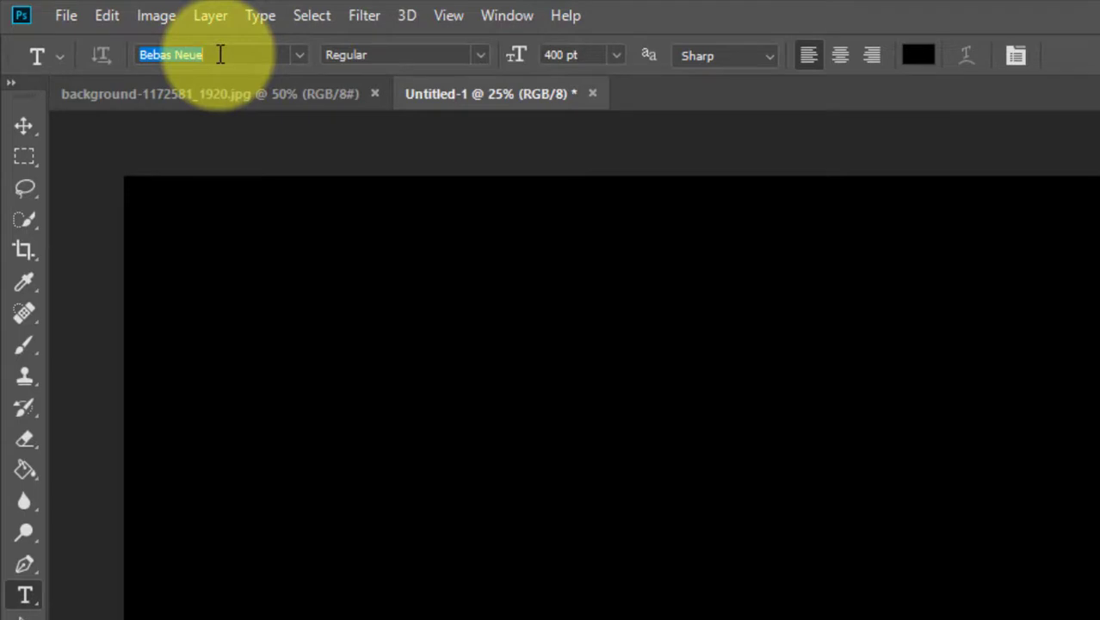
pyautogui.write('BEBAS')
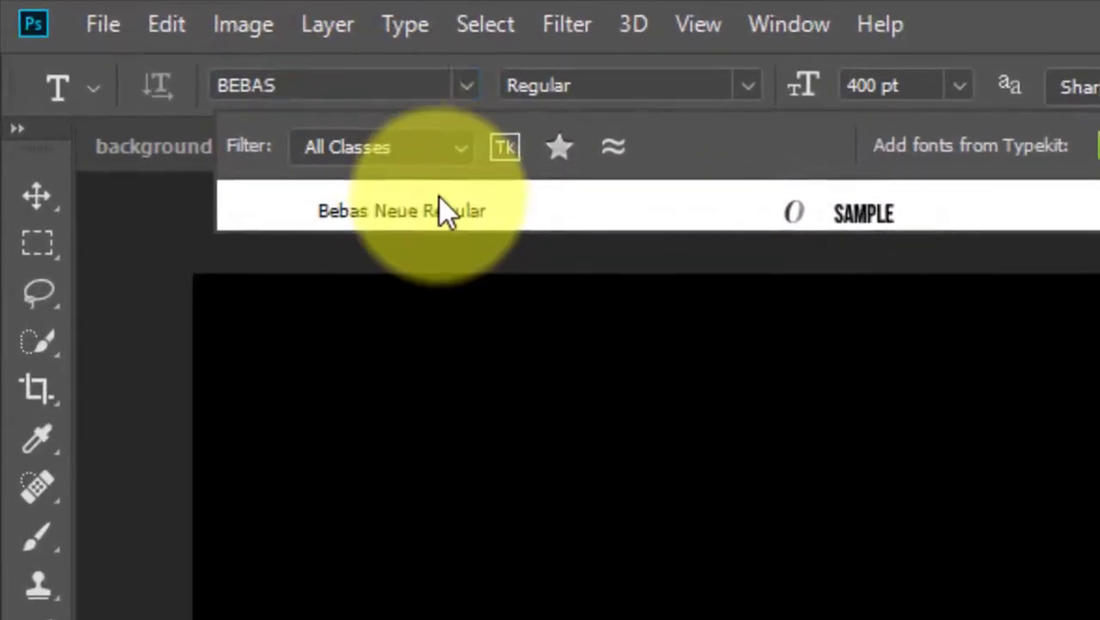
pyautogui.click(748, 197)
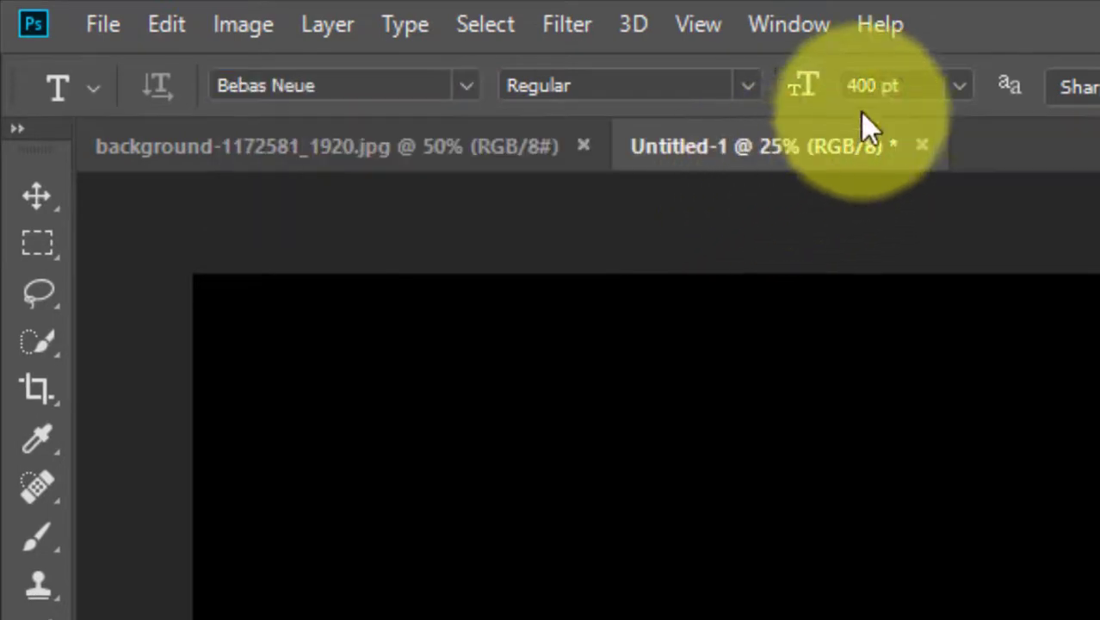
pyautogui.click(839, 86)
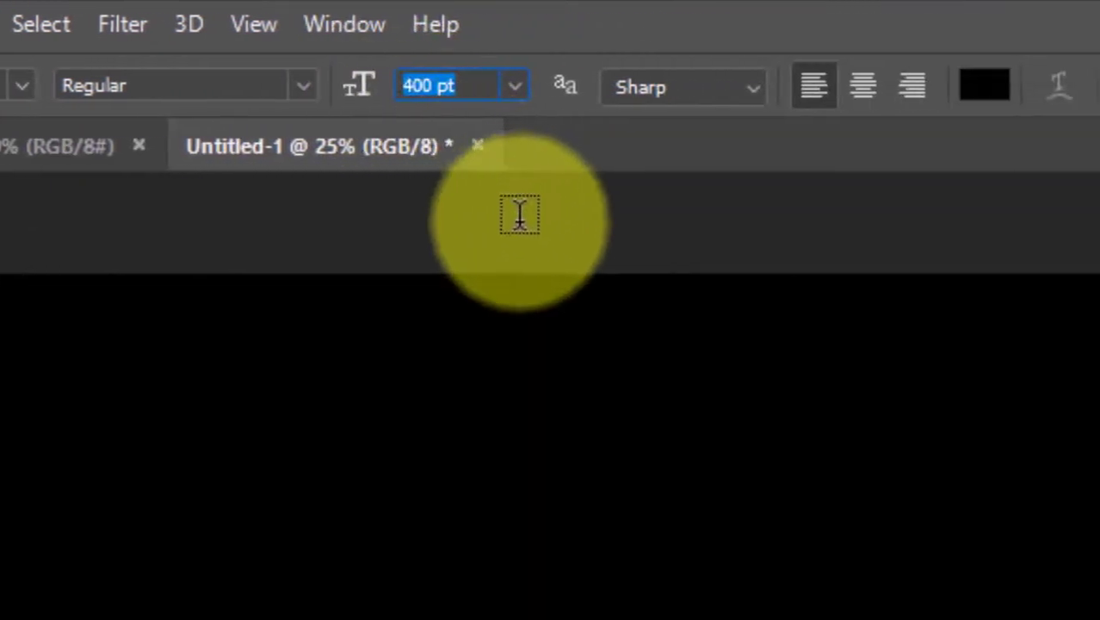
pyautogui.click(686, 87)
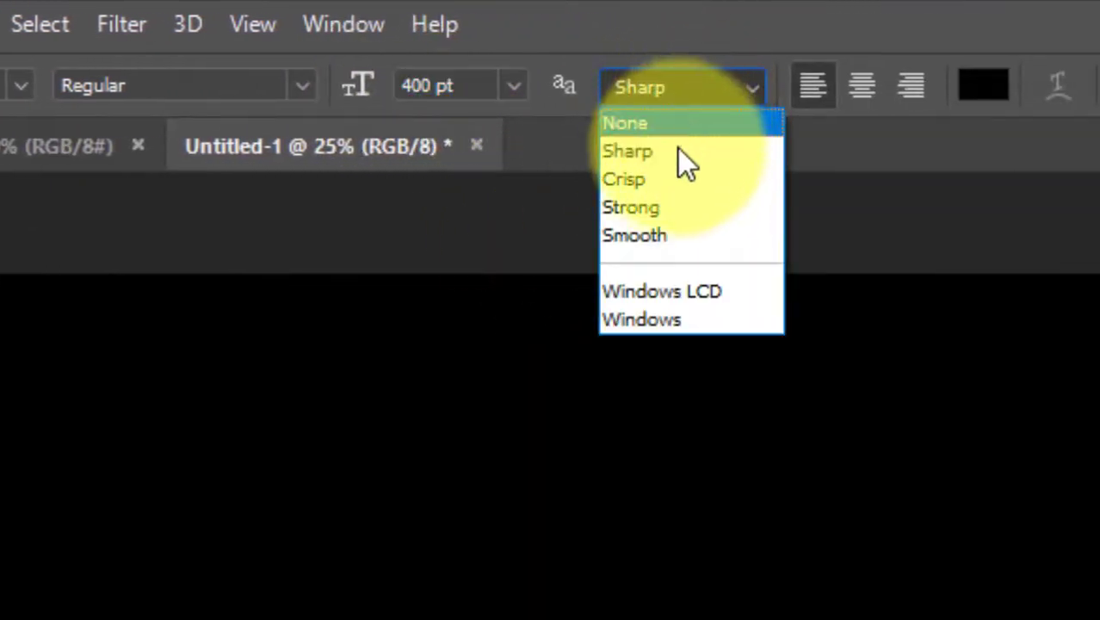
pyautogui.click(676, 155)
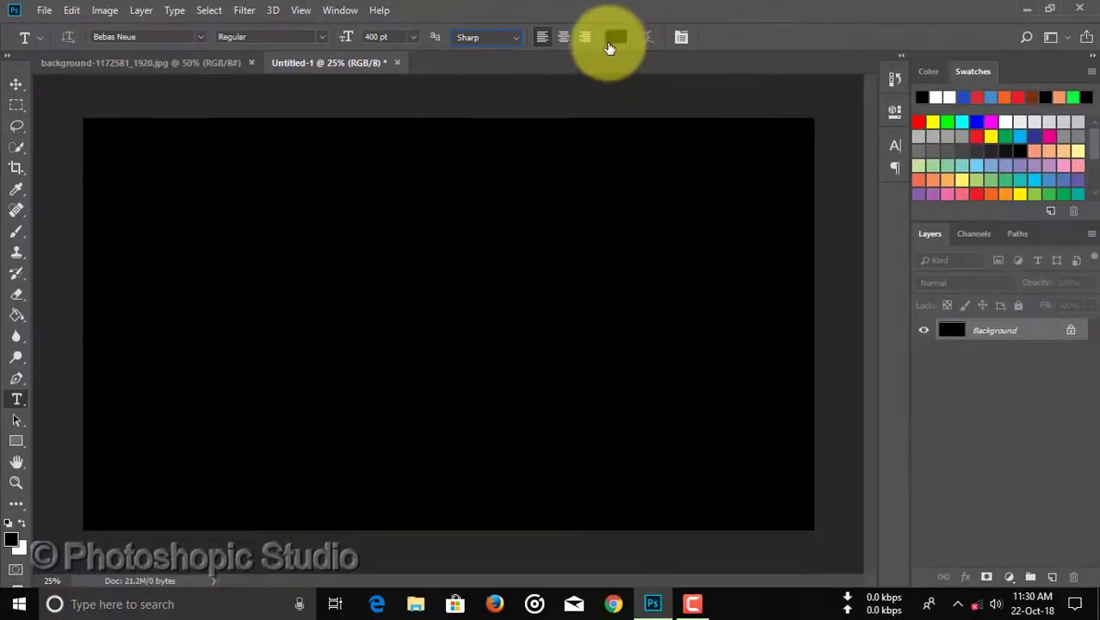
# - Set the text color to white (ffffff)
pyautogui.click(983, 85)
pyautogui.moveTo(608, 219); pyautogui.dragTo(449, 110)
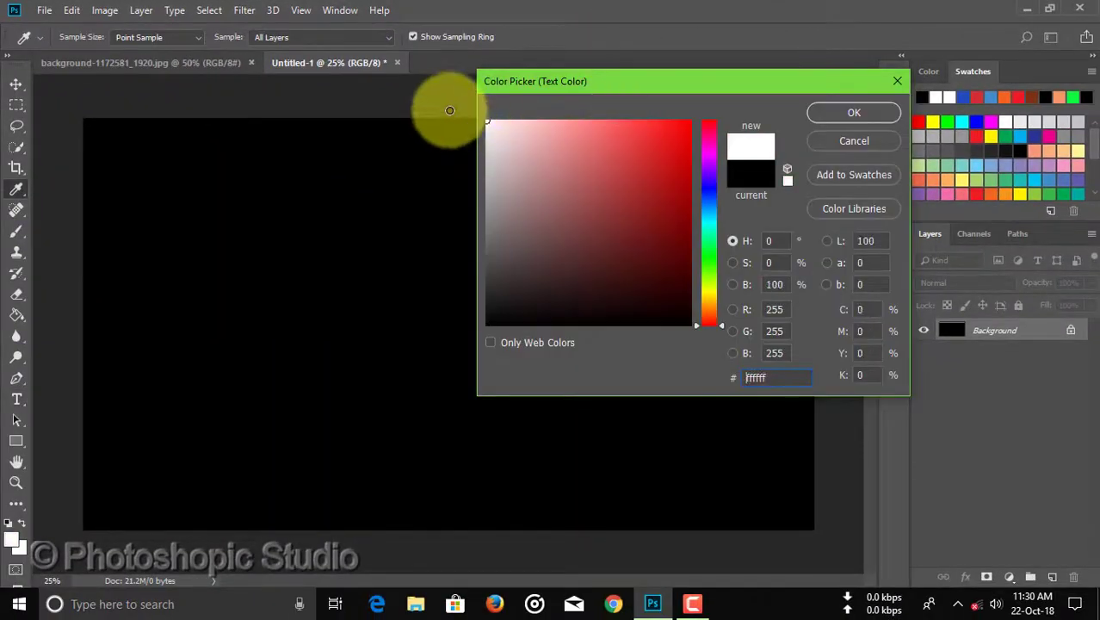
pyautogui.click(856, 112)
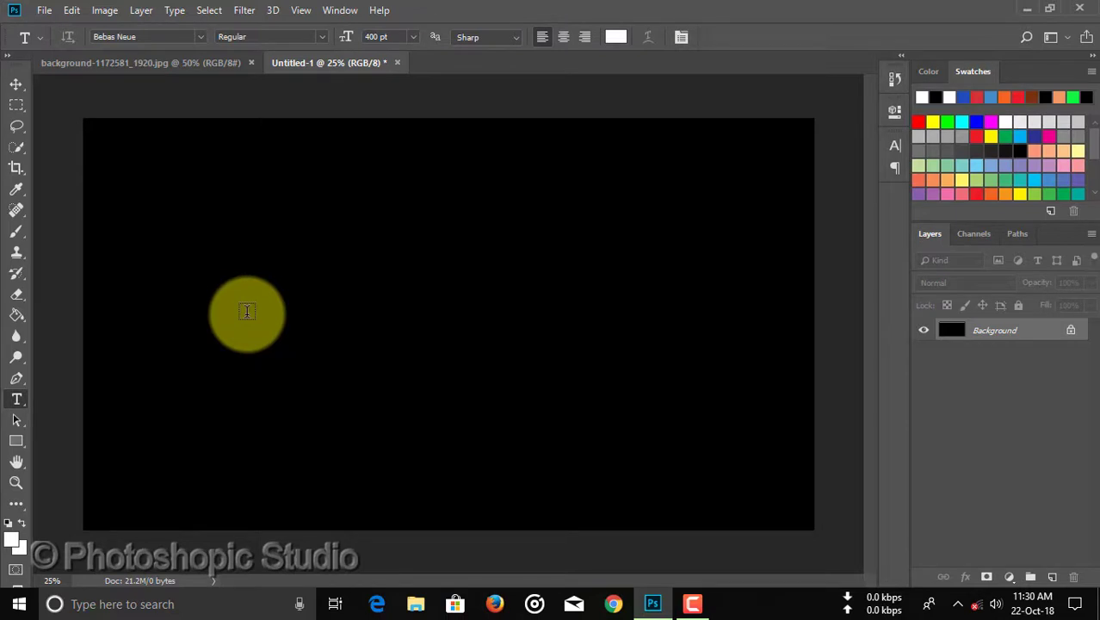
# - Add a text layer reading "TEXTURE" on the black canvas
pyautogui.click(246, 312)
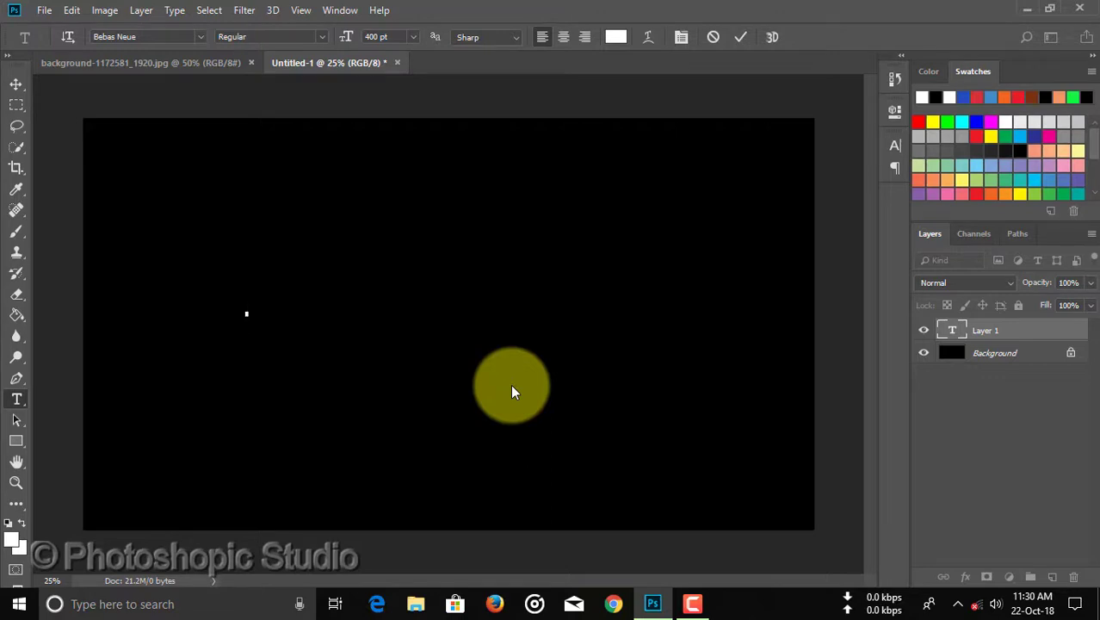
pyautogui.write('TEXT')
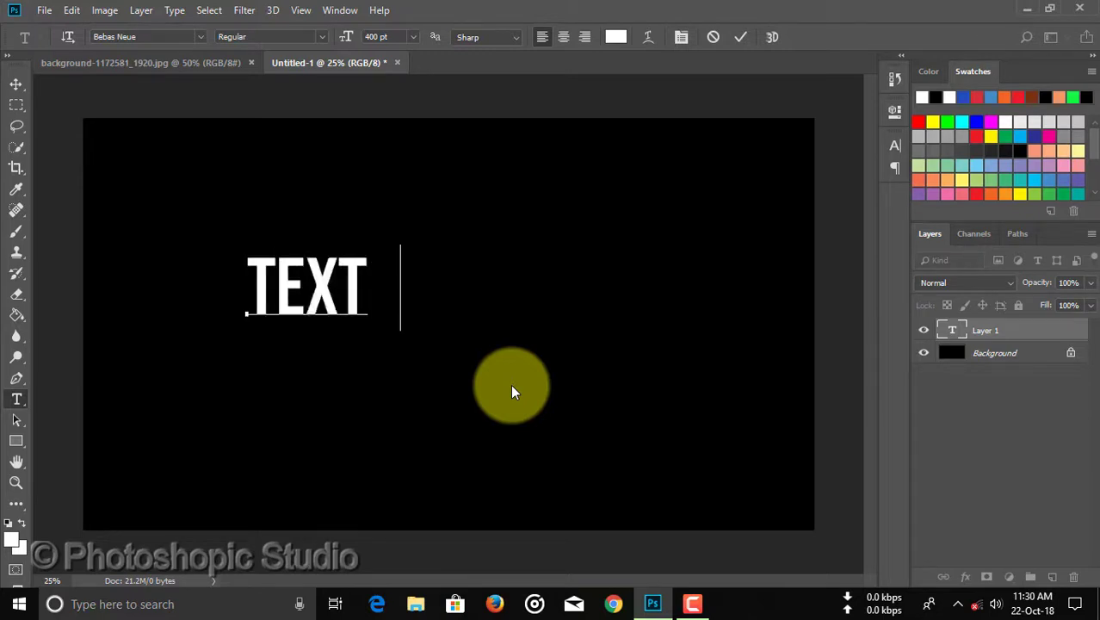
pyautogui.press('BackSpace')
pyautogui.write('URE')
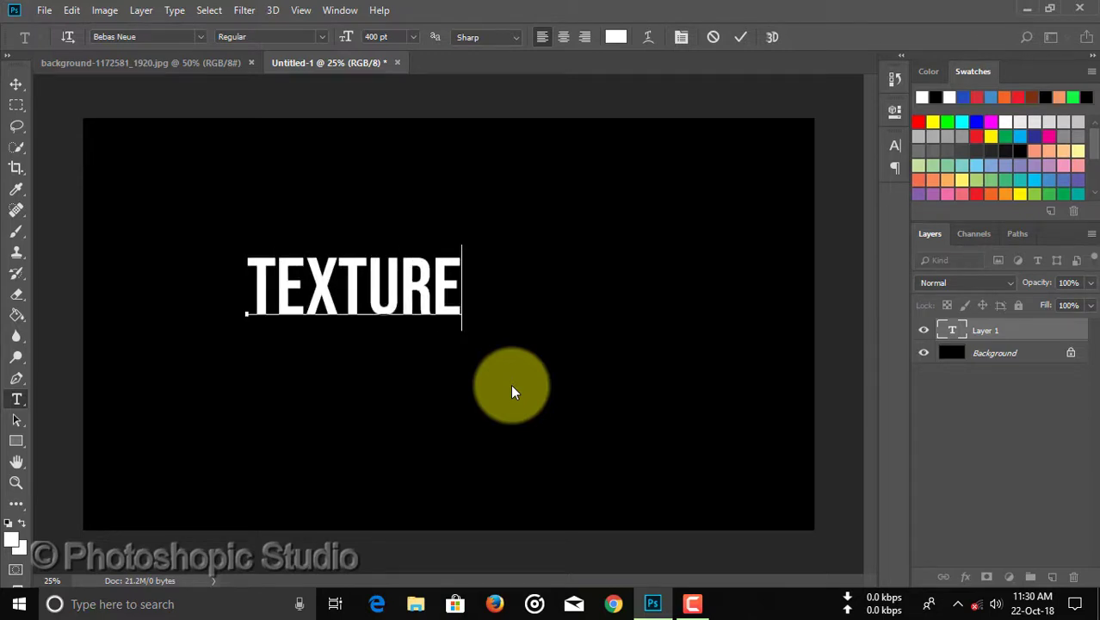
pyautogui.click(743, 39)
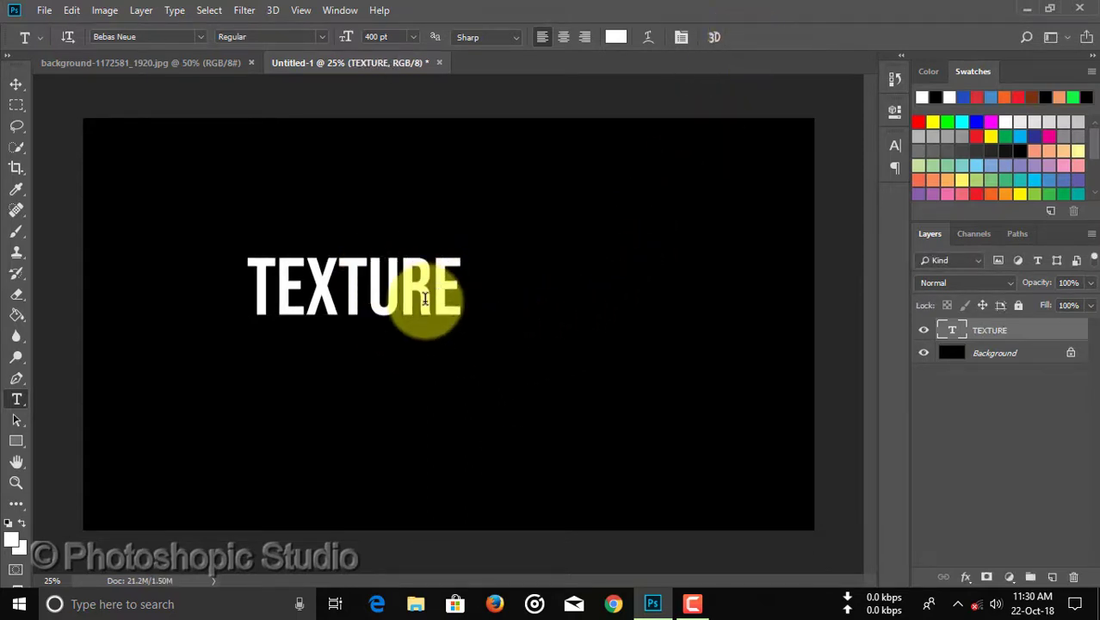
# - Scale the TEXTURE text proportionally to about 228% with Free Transform and move it near the canvas center
pyautogui.hotkey('ctrl', 't')
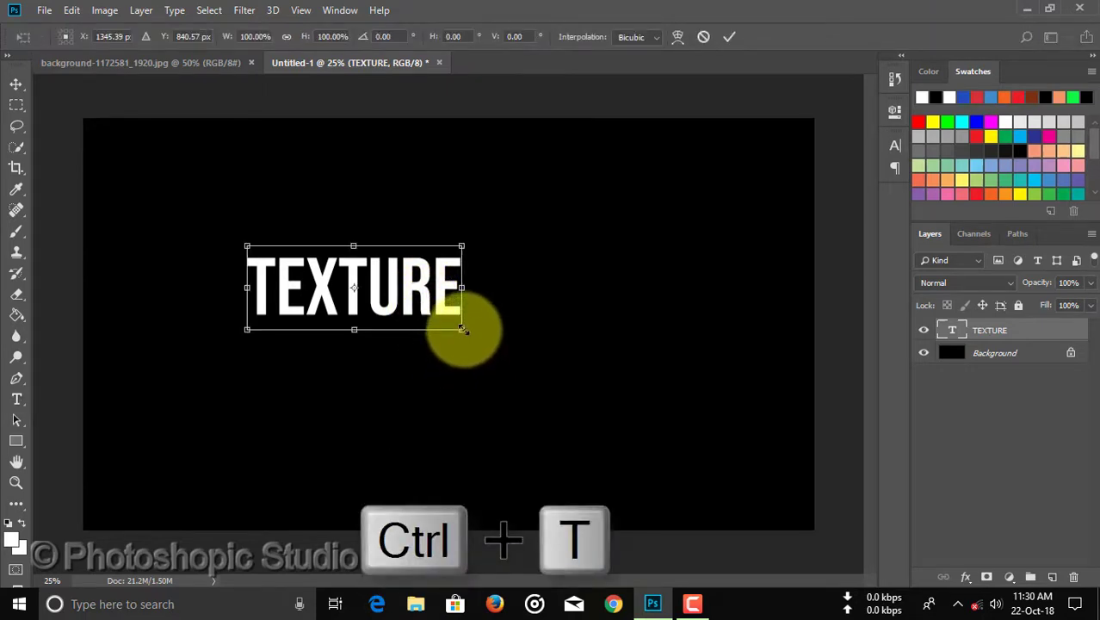
pyautogui.moveTo(463, 329); pyautogui.dragTo(737, 421)
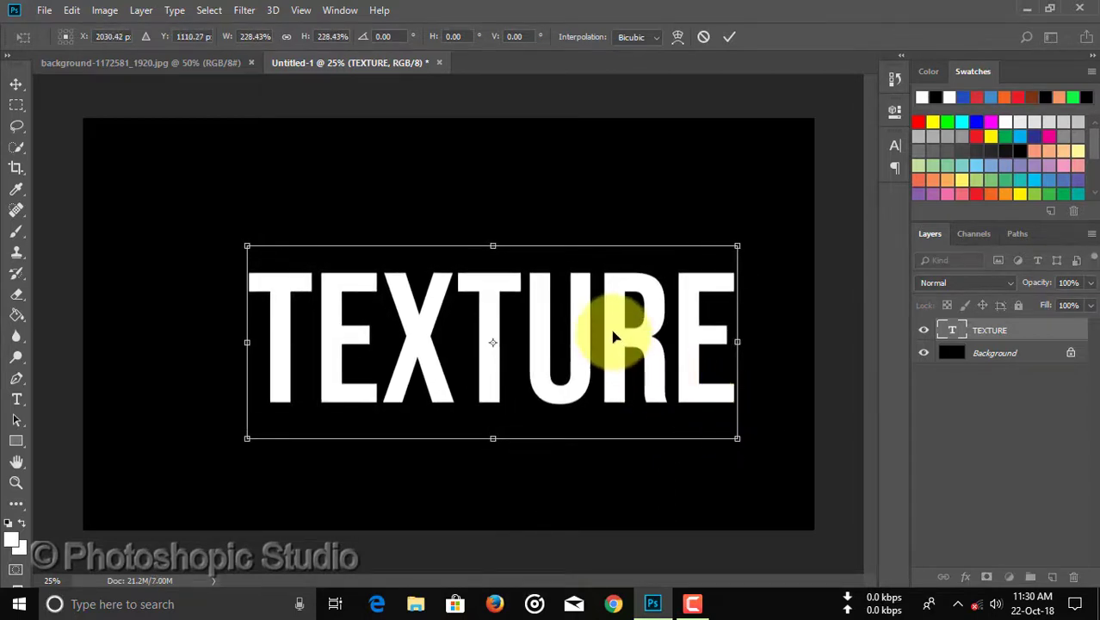
pyautogui.moveTo(613, 336); pyautogui.dragTo(575, 308)
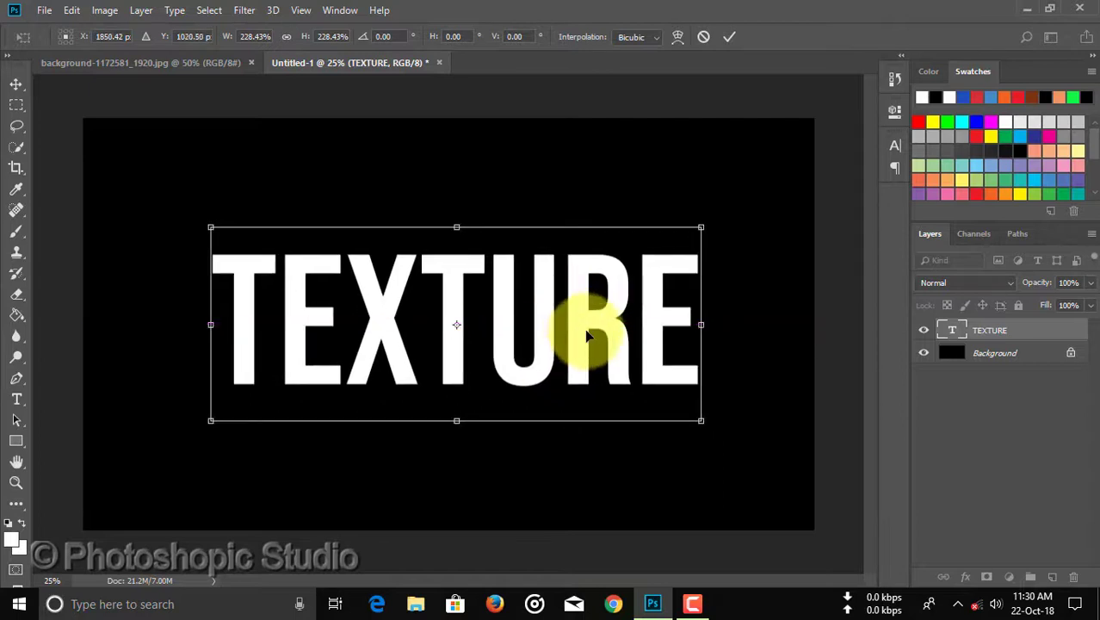
pyautogui.click(727, 35)
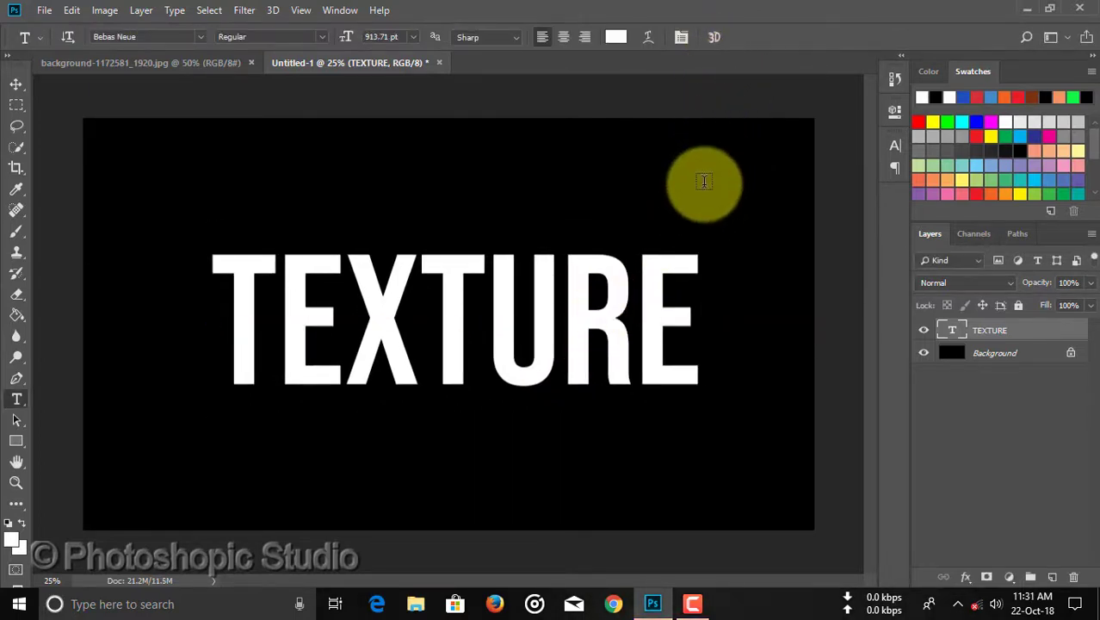
# - Center the TEXTURE layer vertically and horizontally on the whole canvas and clear the selection
pyautogui.hotkey('ctrl', 'a')
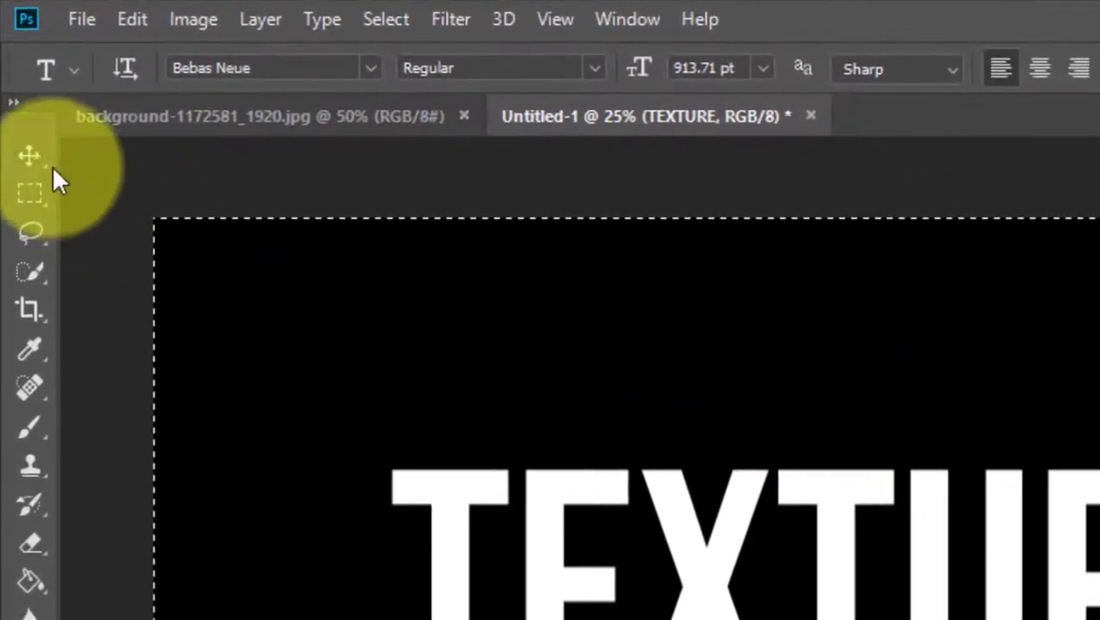
pyautogui.click(26, 139)
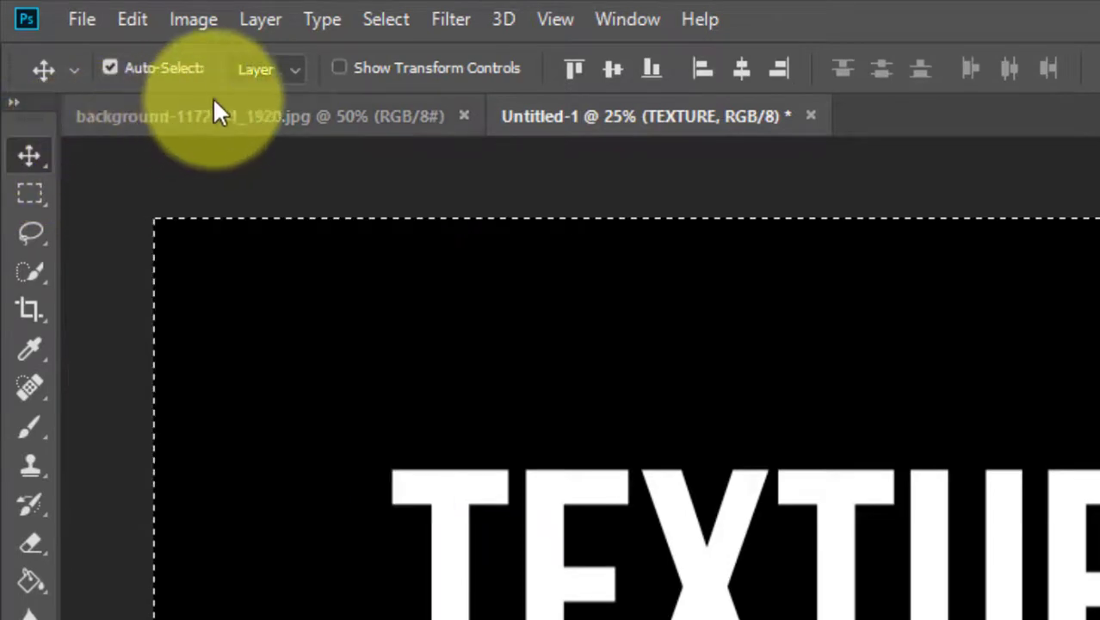
pyautogui.click(614, 69)
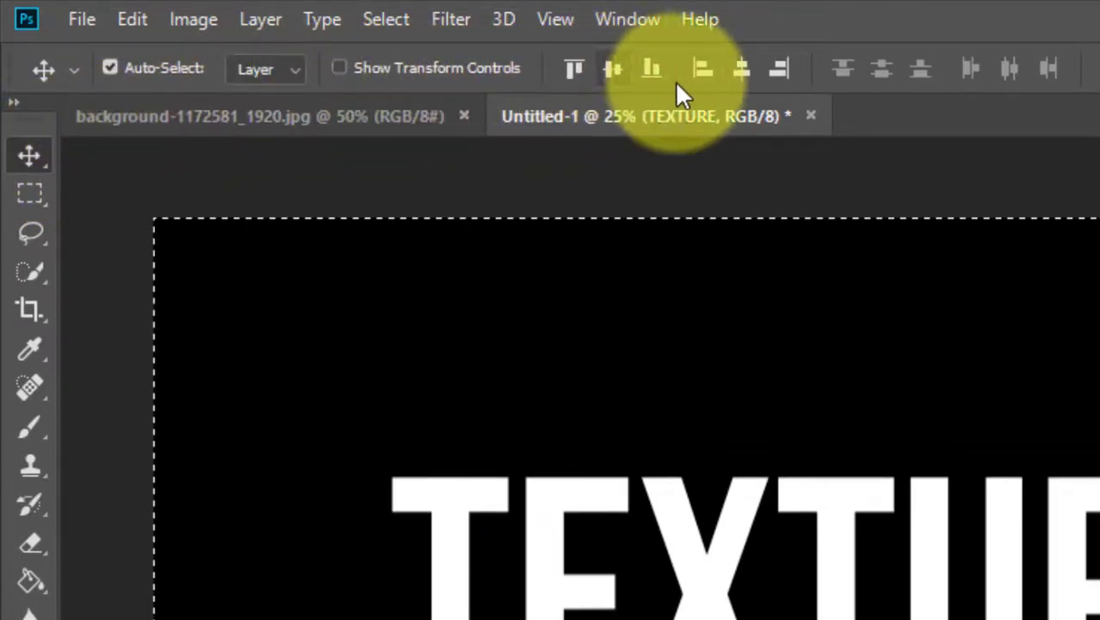
pyautogui.click(742, 73)
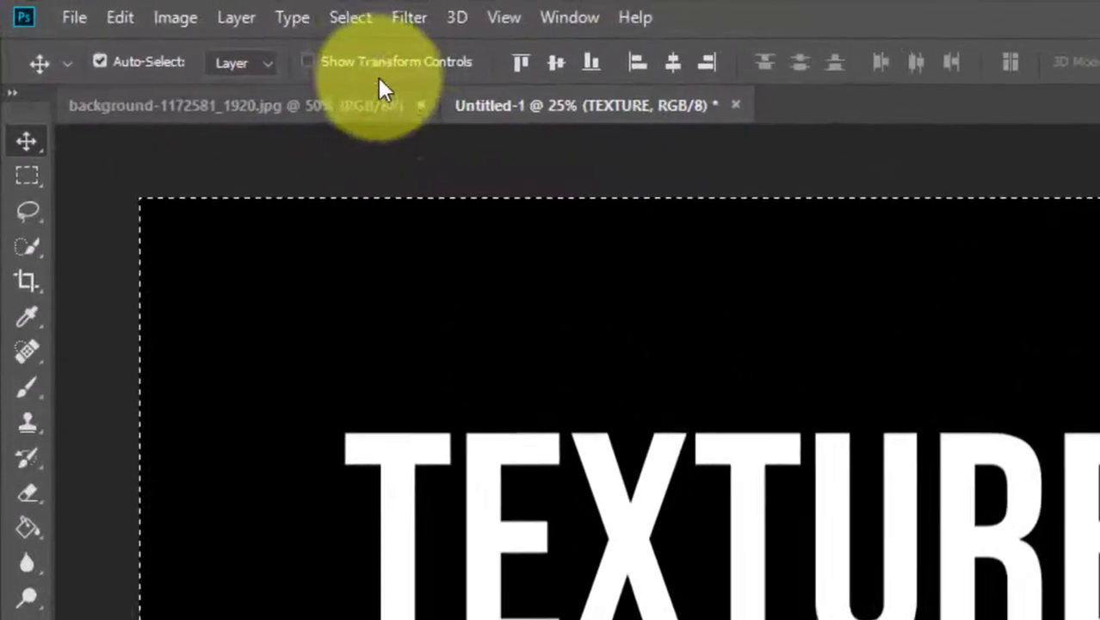
pyautogui.click(361, 10)
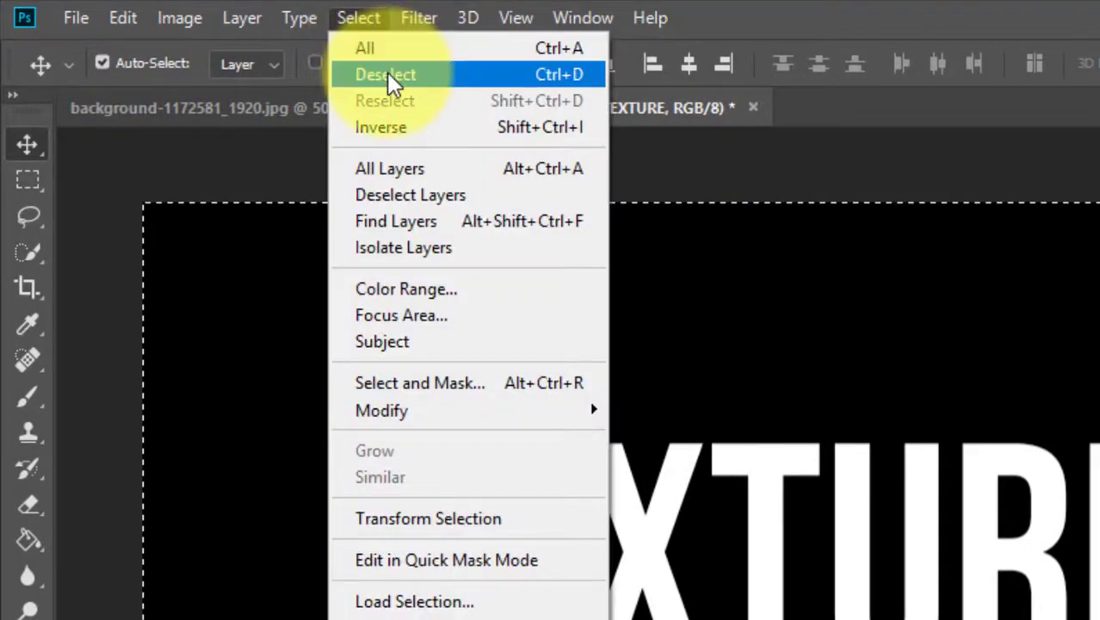
pyautogui.click(507, 75)
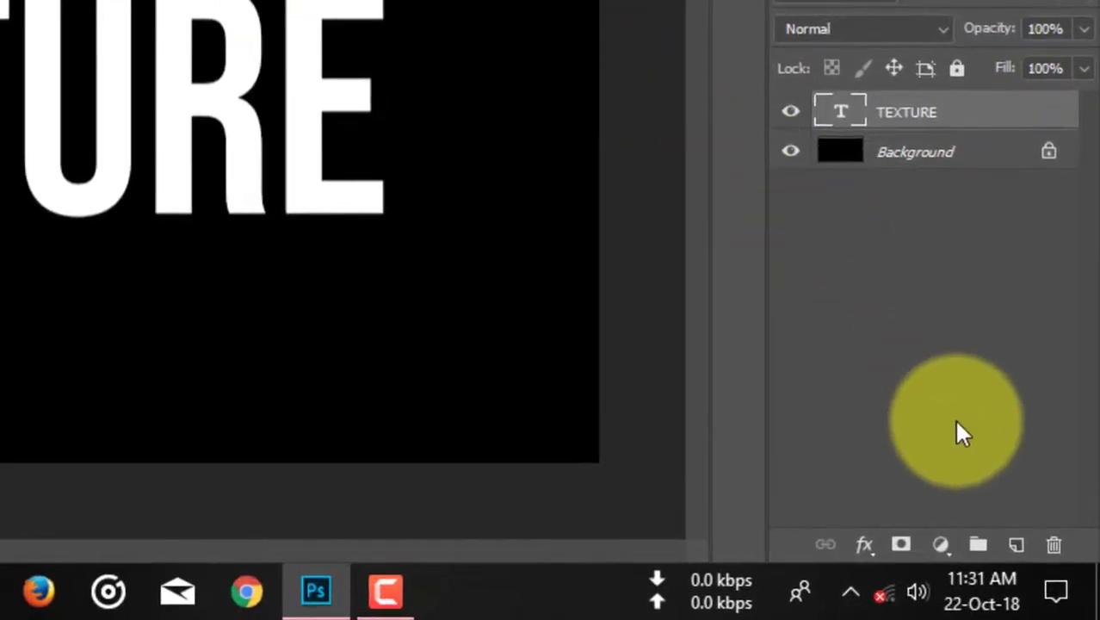
# - Create a new layer above TEXTURE and make it a Solid Color fill in black (hex 0000)
pyautogui.click(1017, 545)
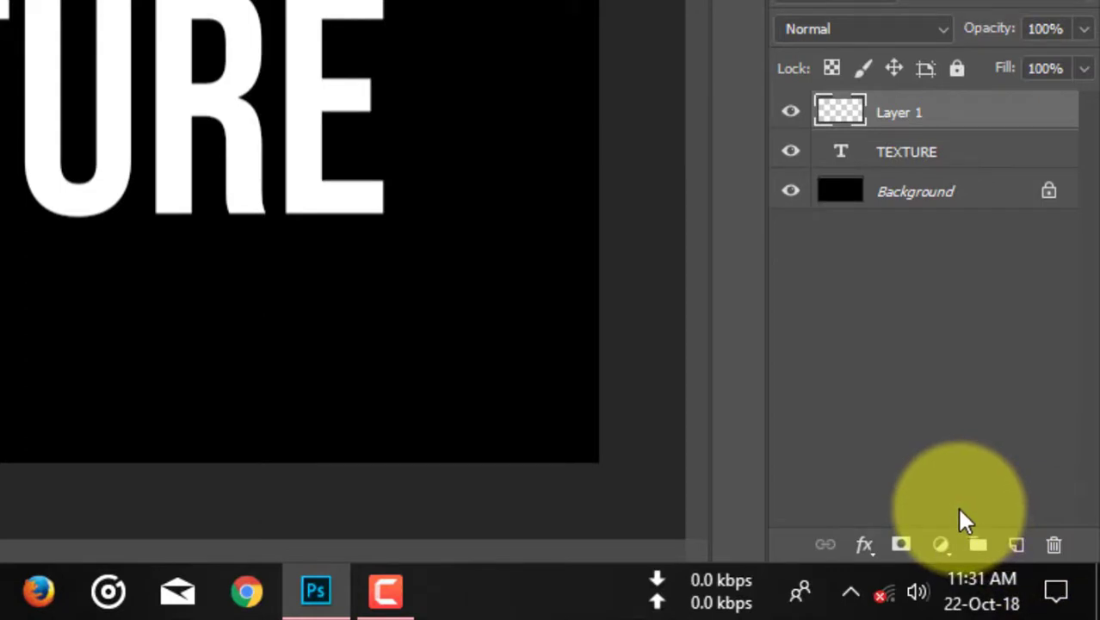
pyautogui.click(941, 551)
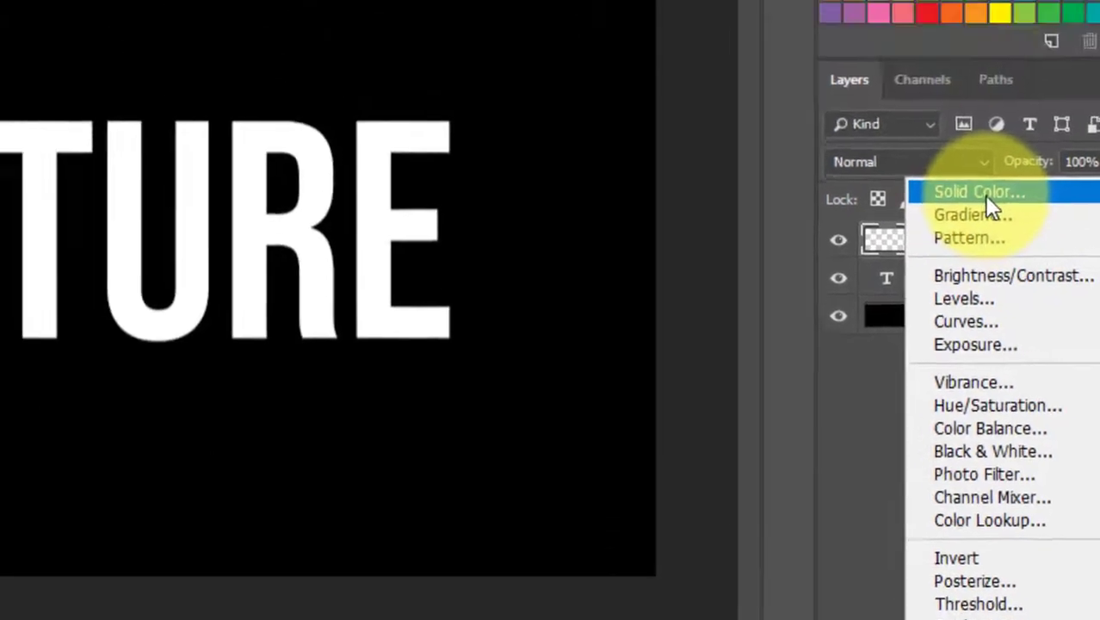
pyautogui.click(936, 62)
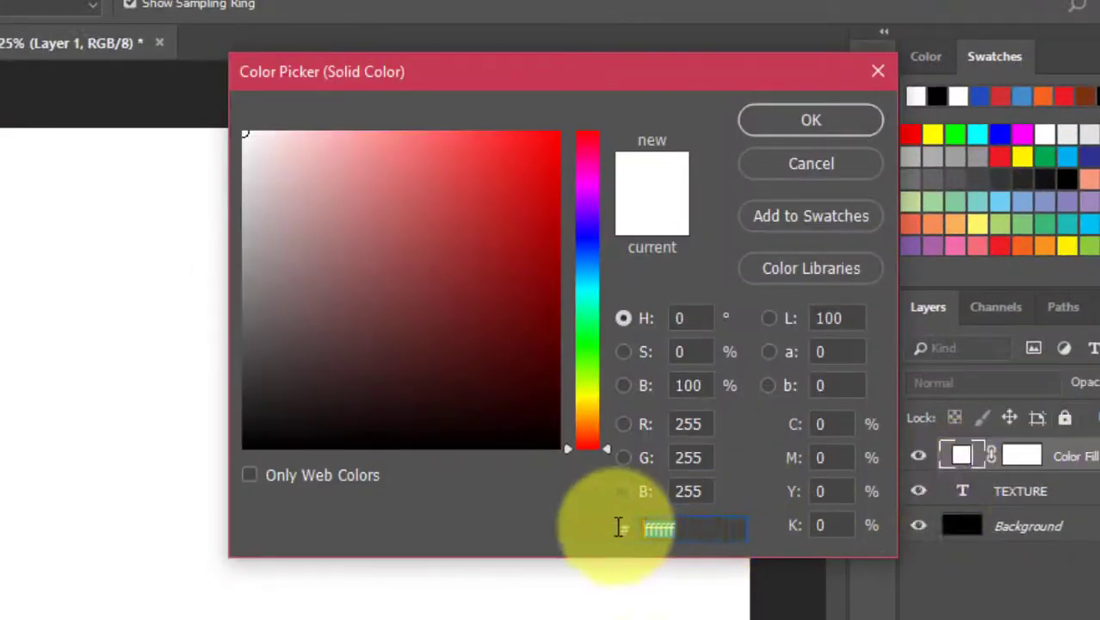
pyautogui.write('0000')
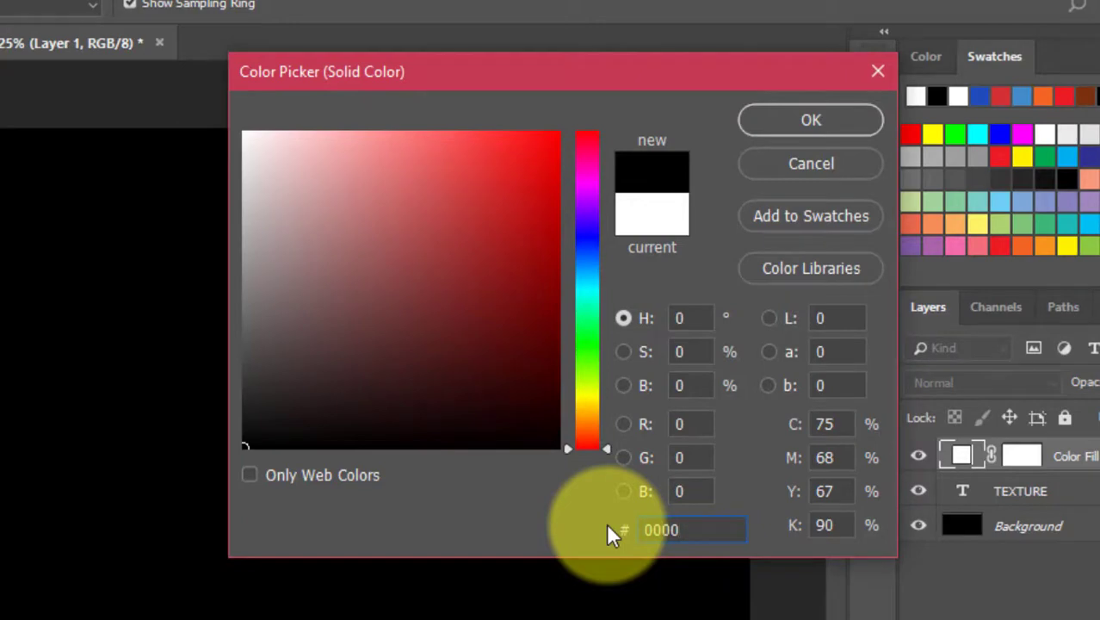
pyautogui.click(780, 129)
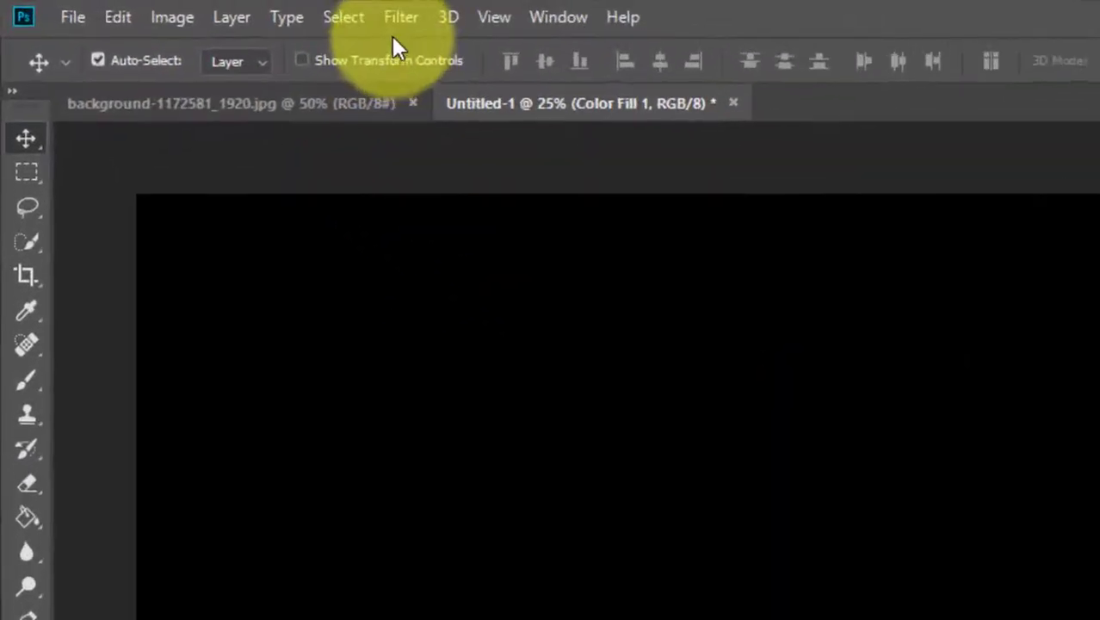
# - Rasterize the black fill layer and apply Add Noise at 62% with Gaussian distribution and Monochromatic on
pyautogui.click(389, 26)
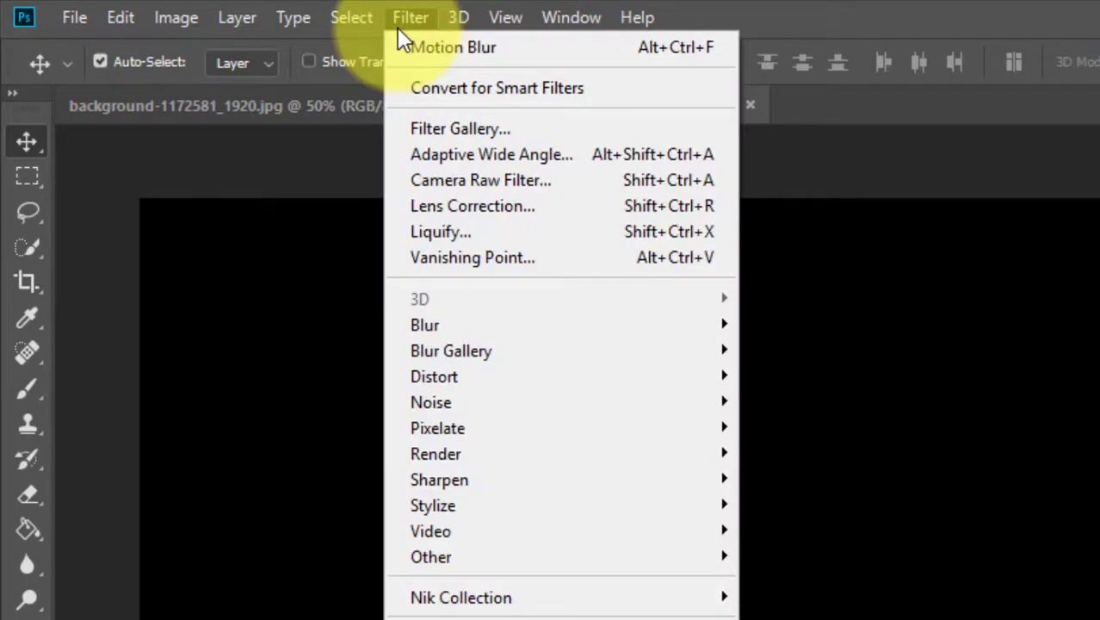
pyautogui.moveTo(501, 402)
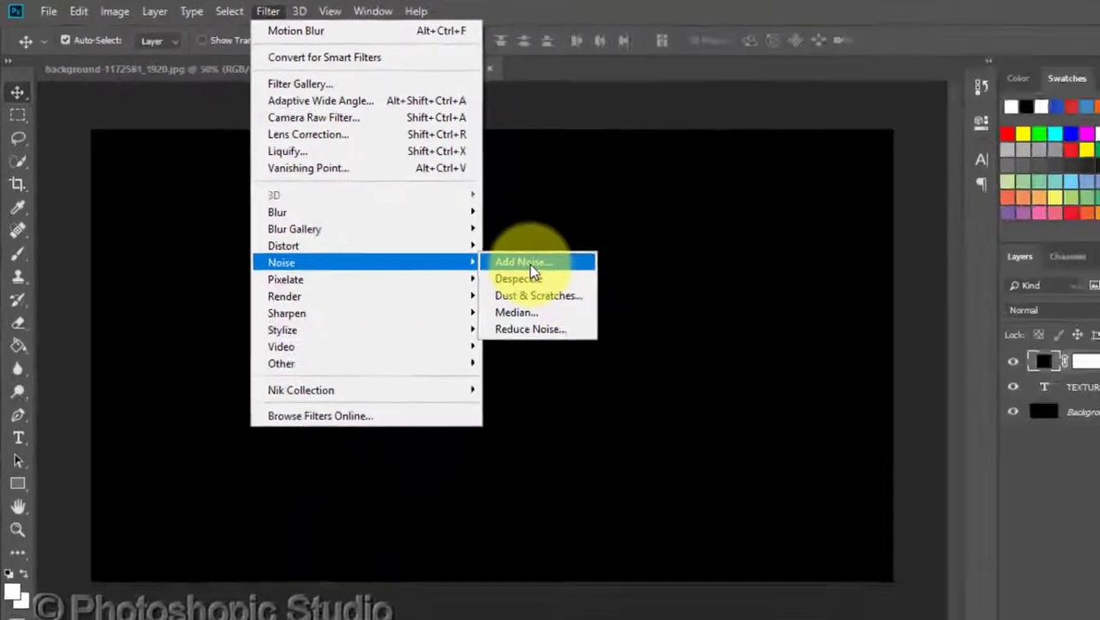
pyautogui.click(798, 401)
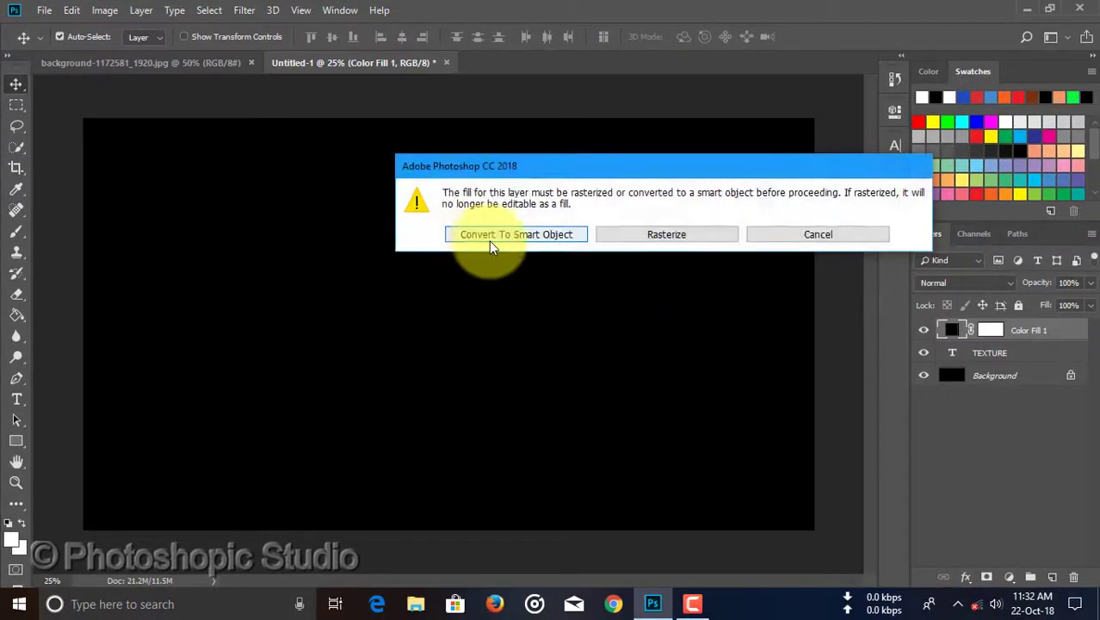
pyautogui.click(666, 234)
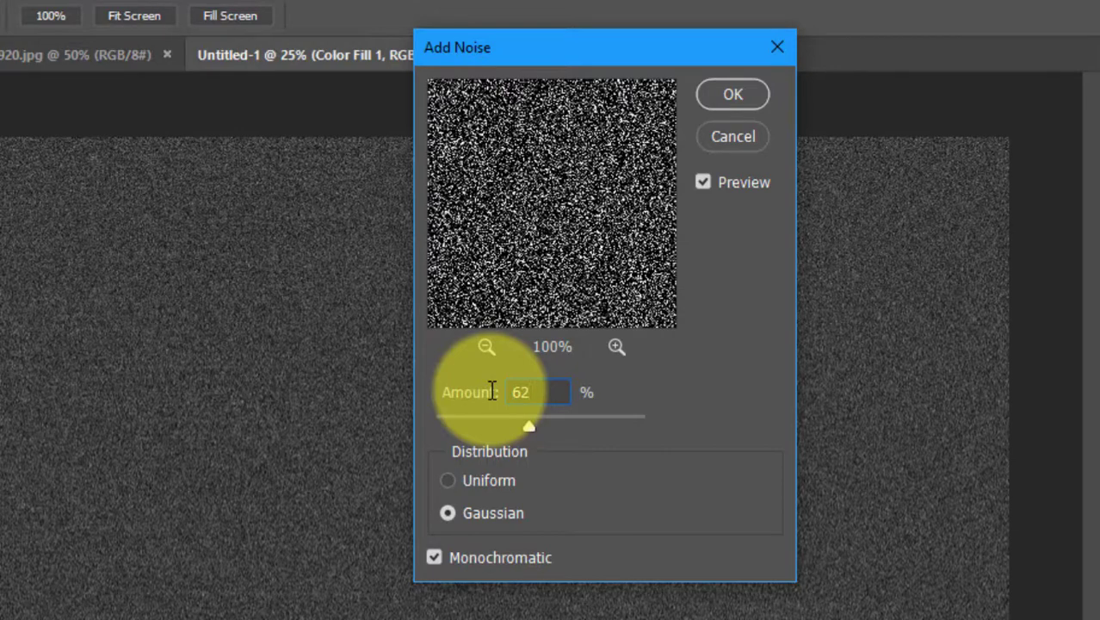
pyautogui.click(482, 510)
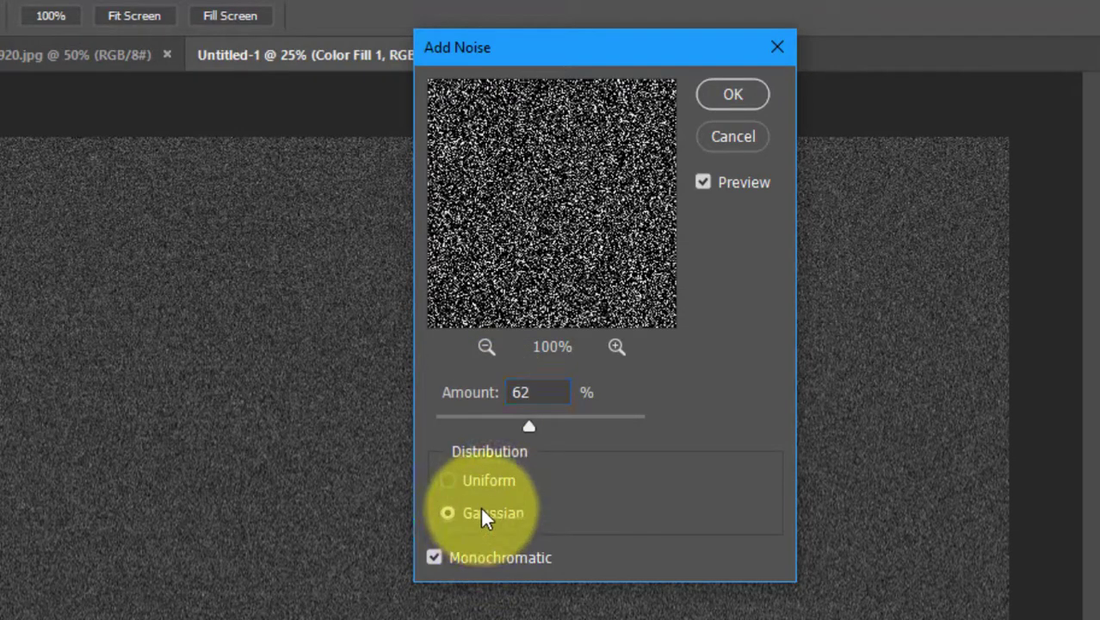
pyautogui.click(467, 557)
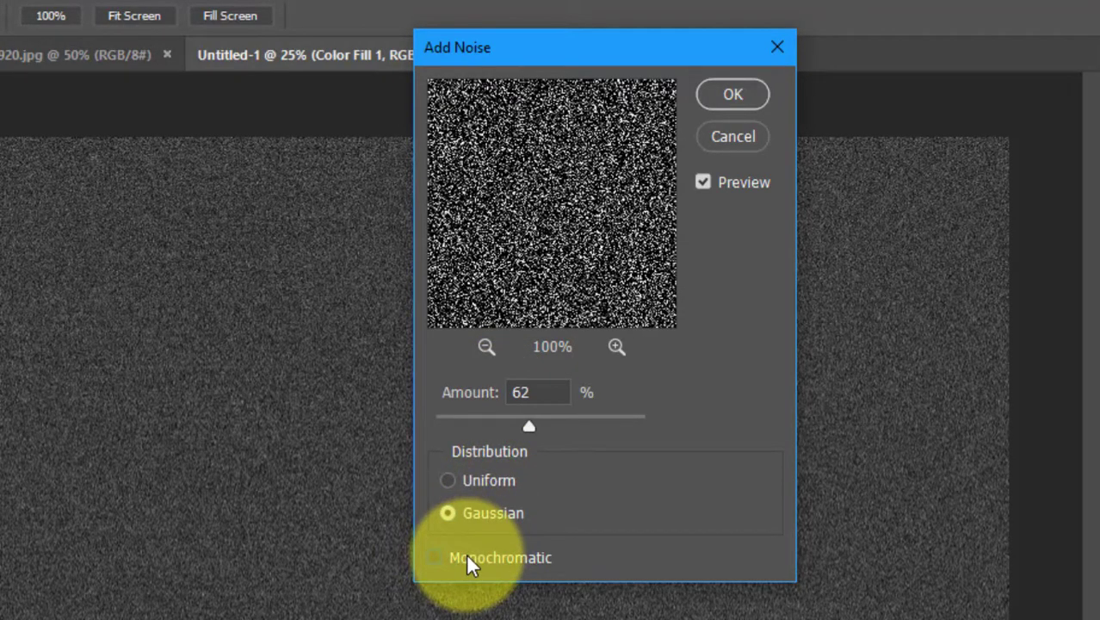
pyautogui.click(468, 557)
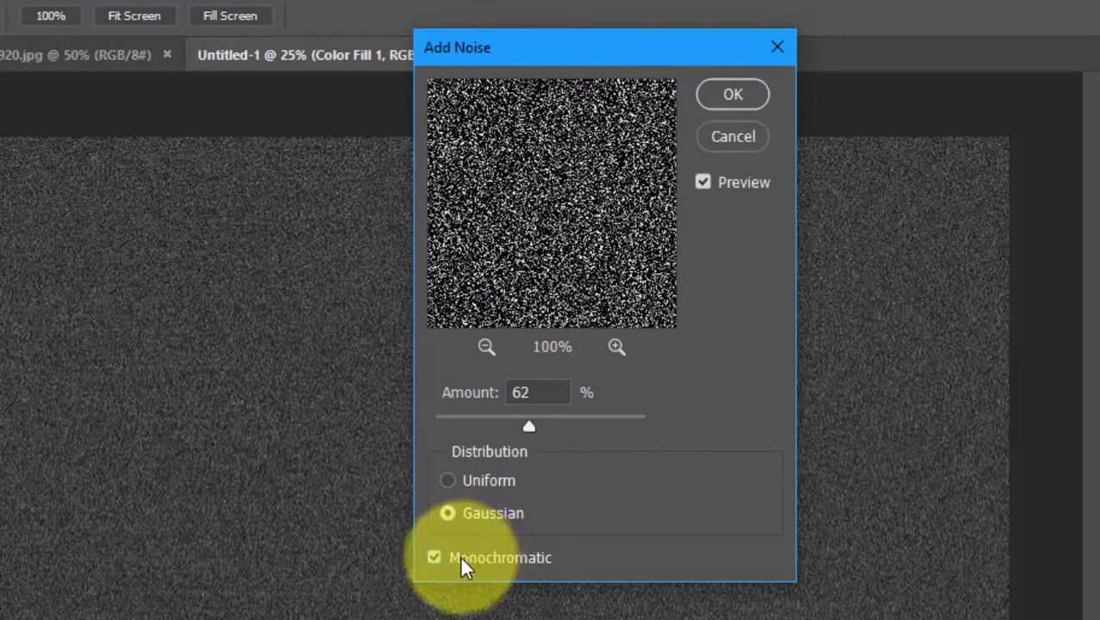
pyautogui.click(701, 96)
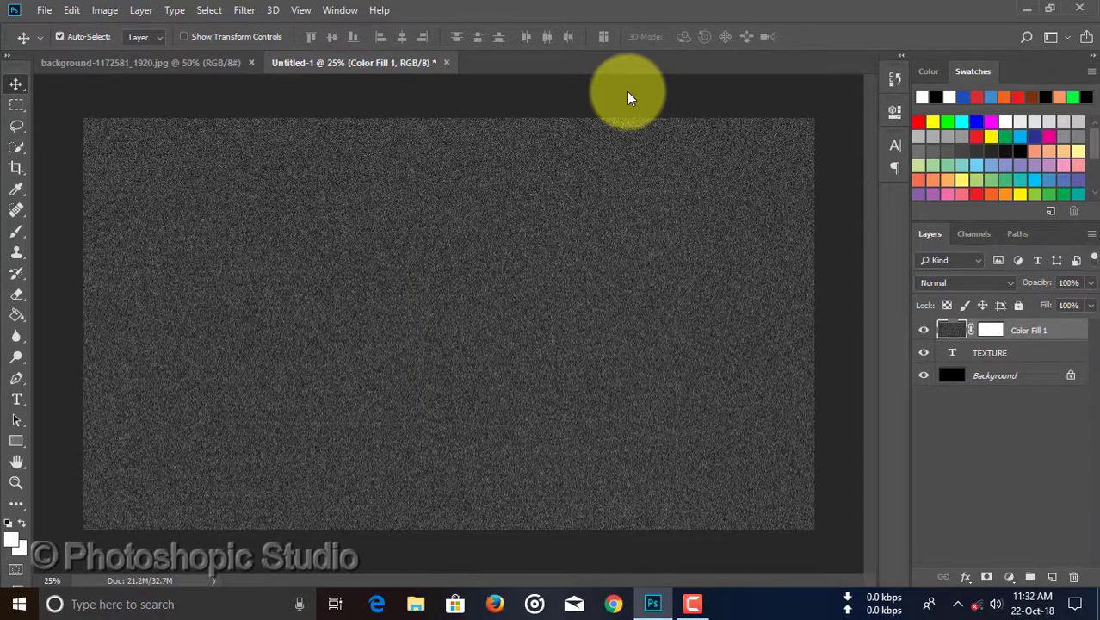
# - Apply a Motion Blur to the noise layer with an angle of -65° and a distance of 40 pixels
pyautogui.click(255, 10)
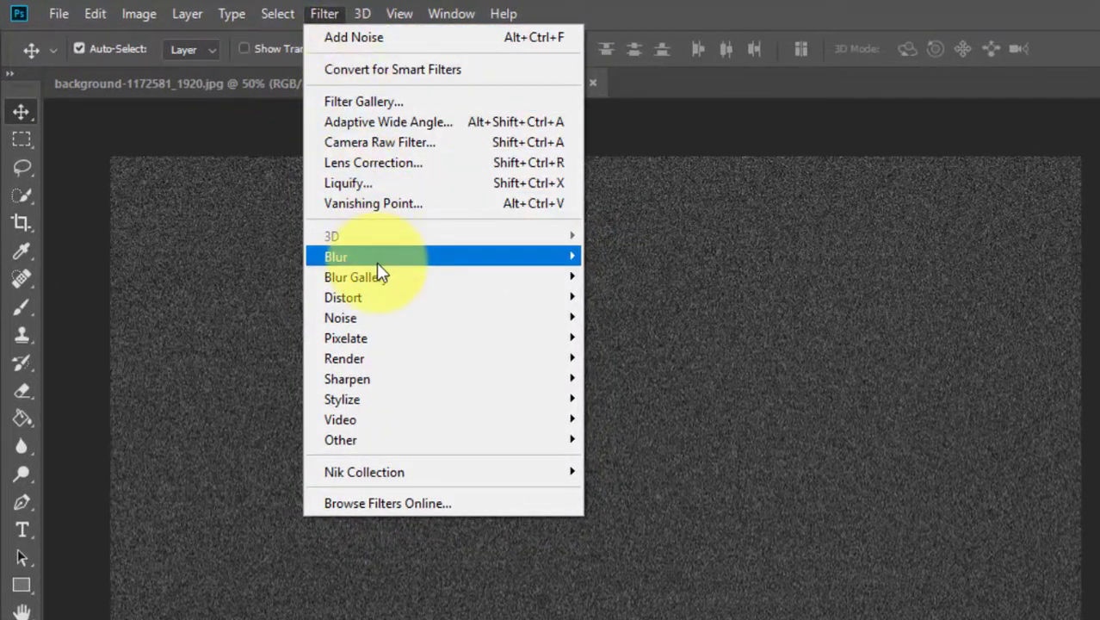
pyautogui.moveTo(382, 260)
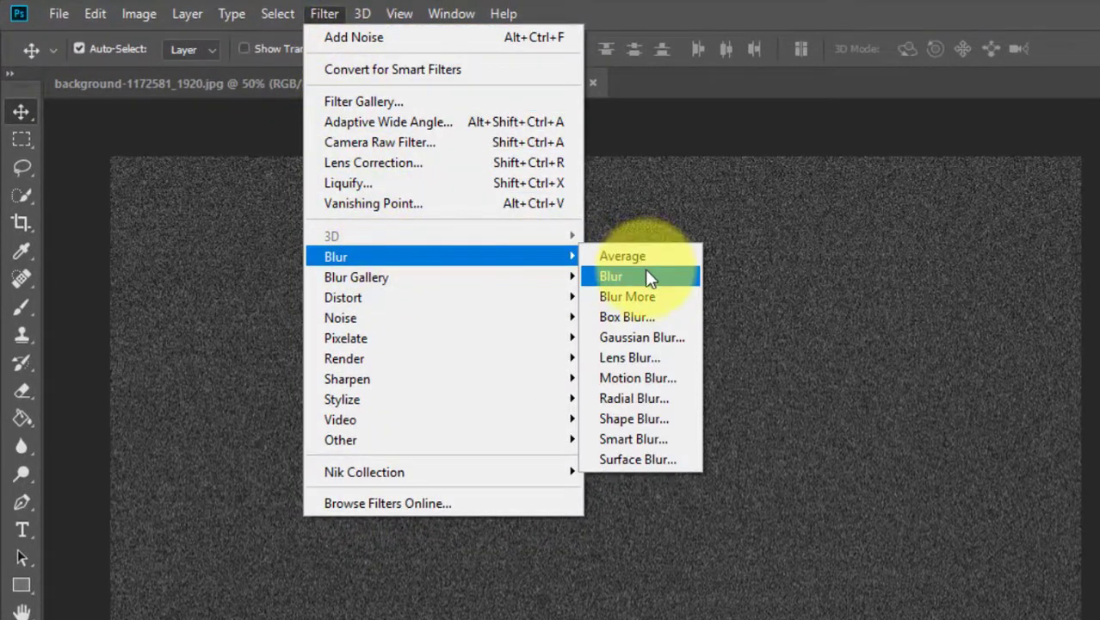
pyautogui.click(658, 379)
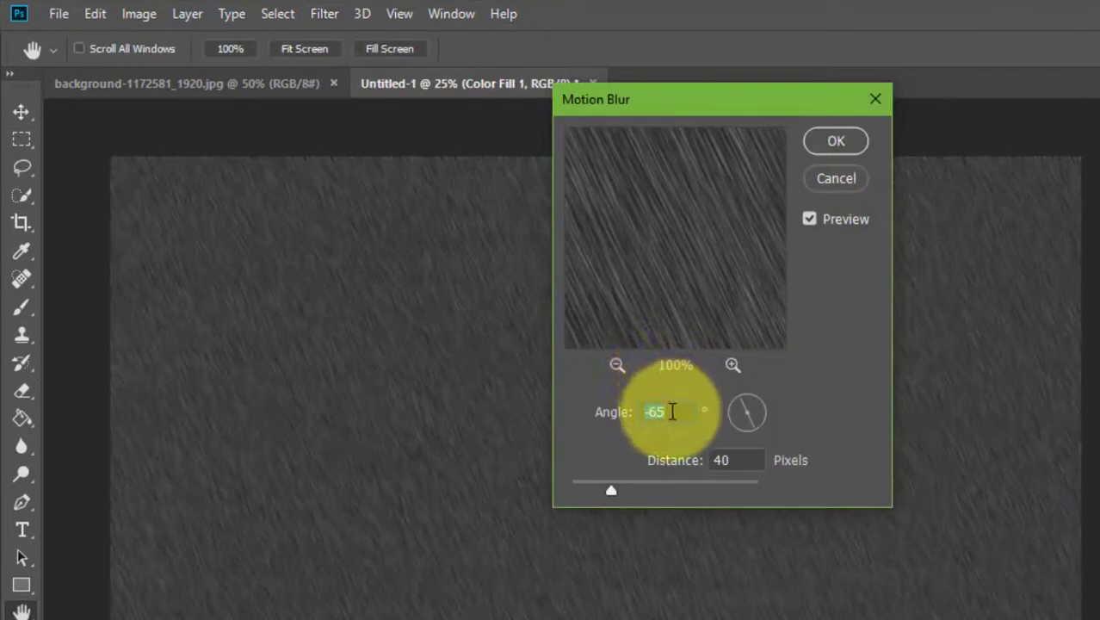
pyautogui.doubleClick(738, 466)
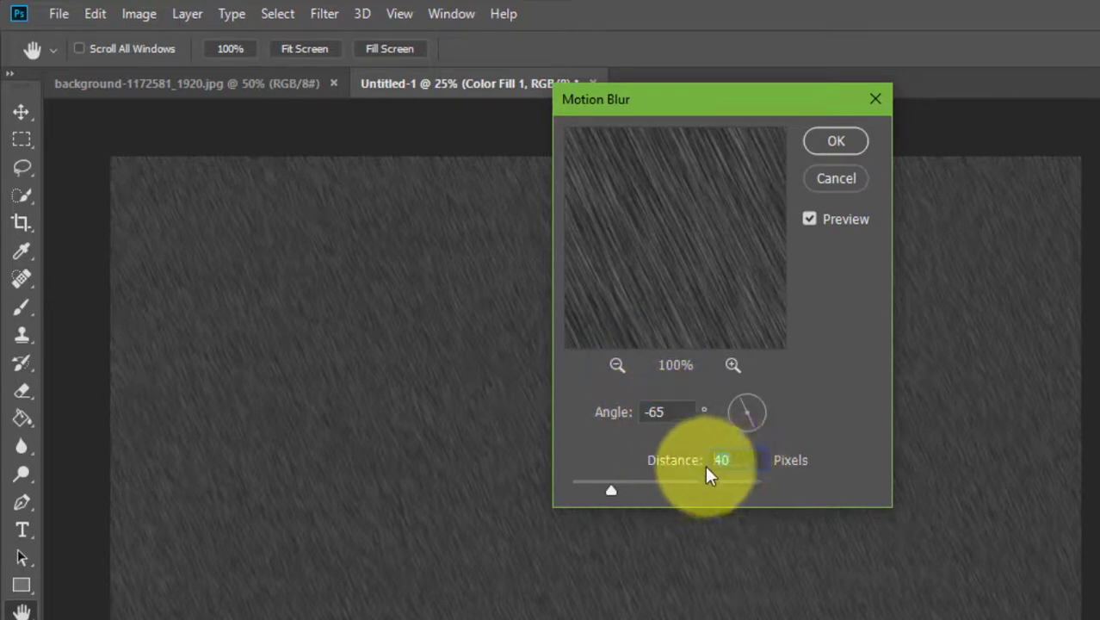
pyautogui.click(845, 143)
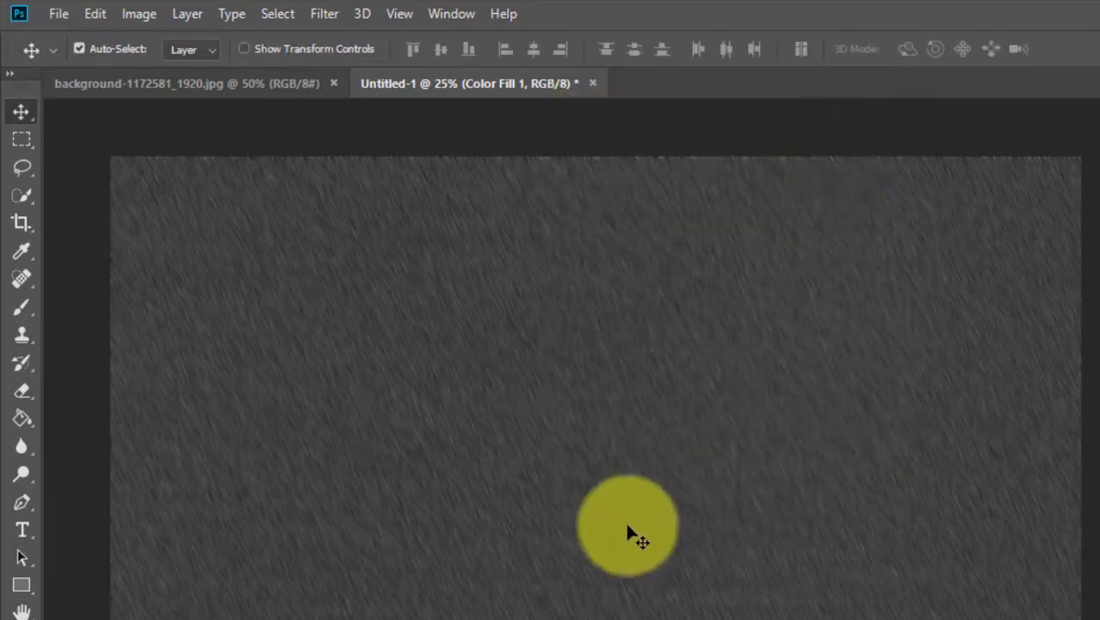
# - Crop the canvas slightly inward on all sides at the 16:9 ratio to trim the uneven blurred edges
pyautogui.click(22, 223)
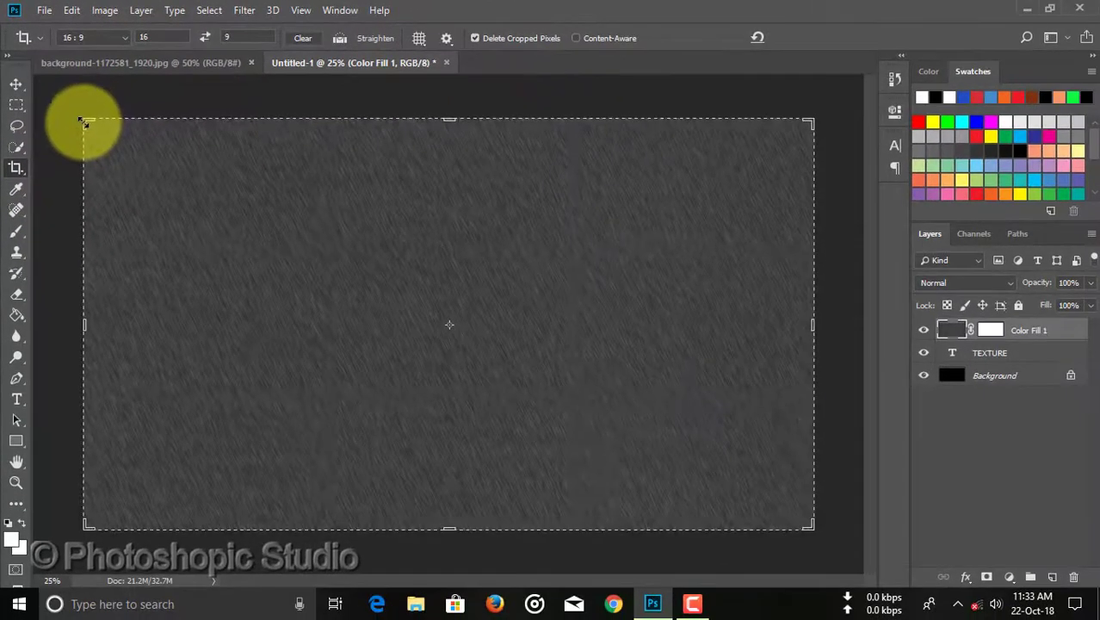
pyautogui.moveTo(84, 122); pyautogui.dragTo(93, 124)
pyautogui.moveTo(230, 194); pyautogui.dragTo(241, 198)
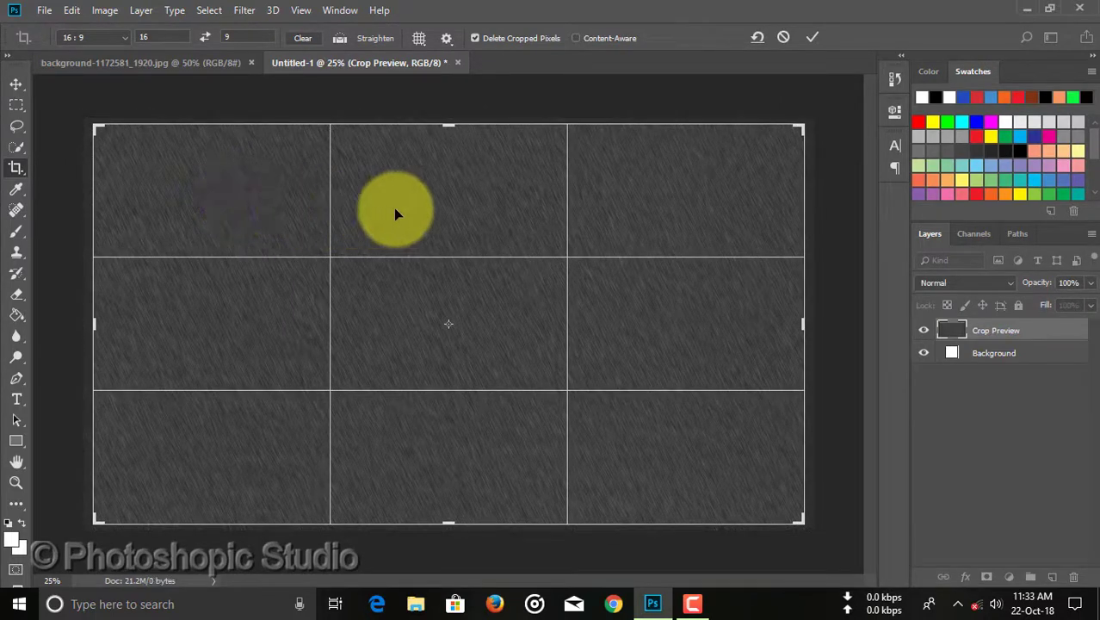
pyautogui.click(813, 38)
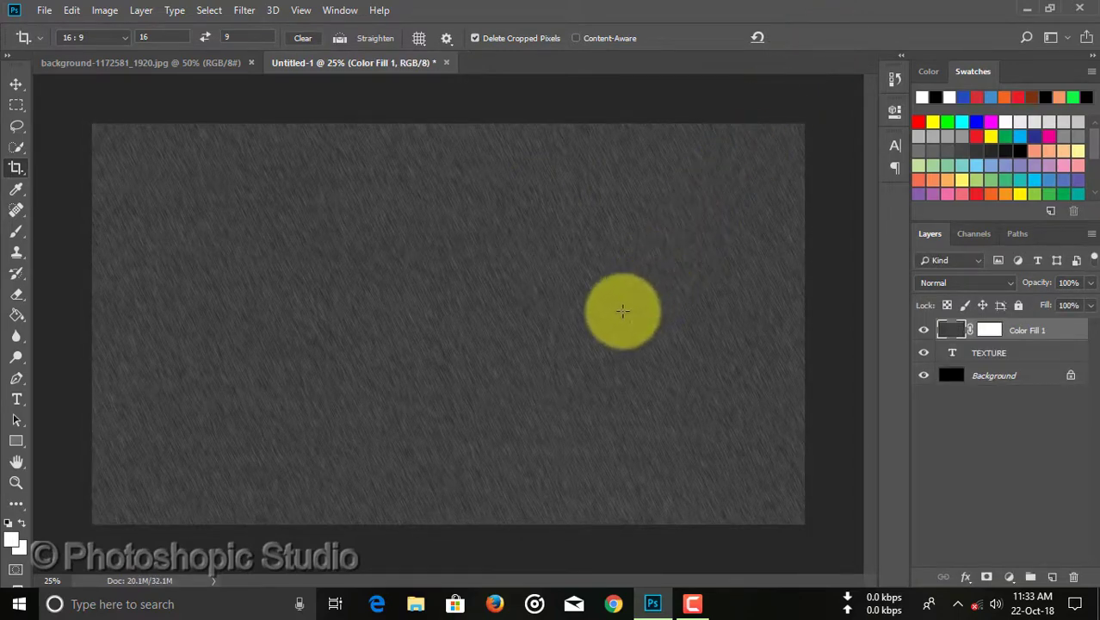
# - Clip the blurred noise layer to the TEXTURE text with a clipping mask
pyautogui.hotkey('ctrl', '0')
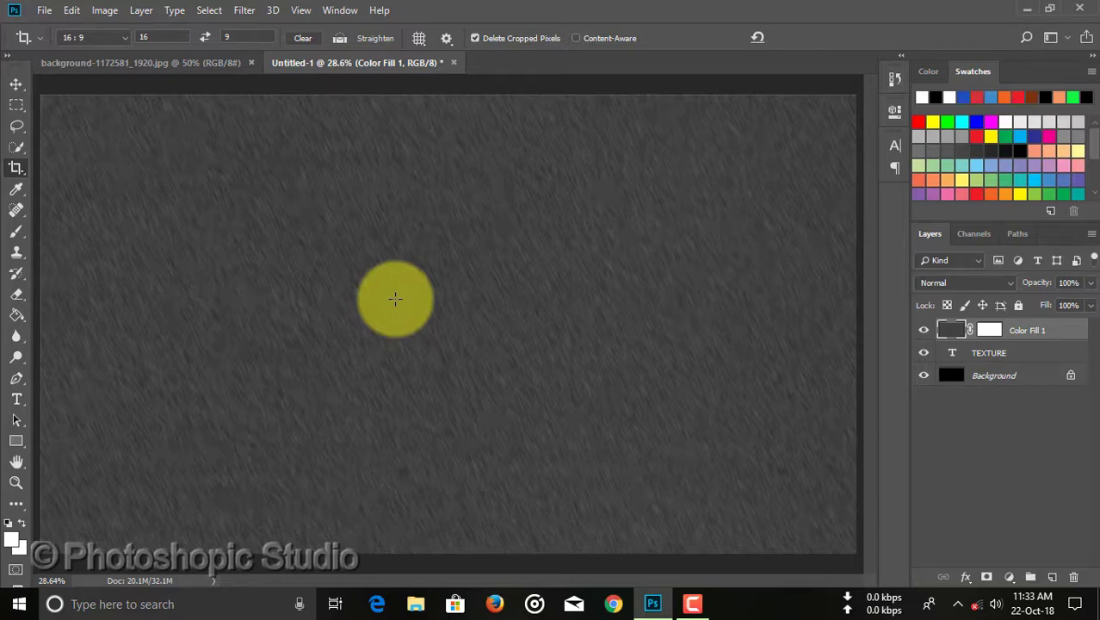
pyautogui.rightClick(1075, 337)
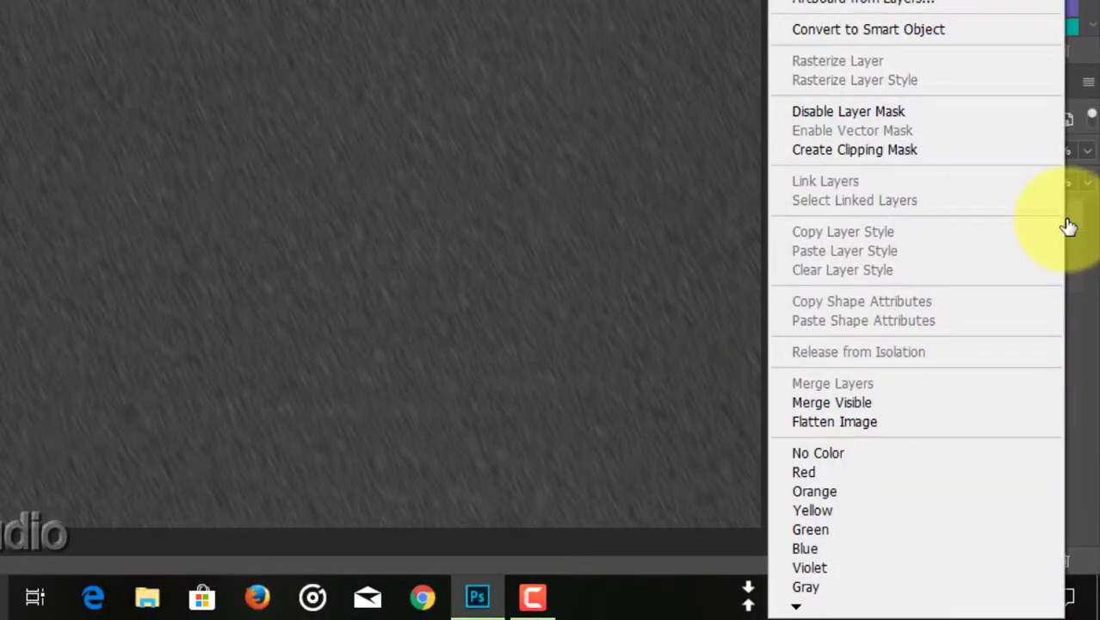
pyautogui.click(952, 154)
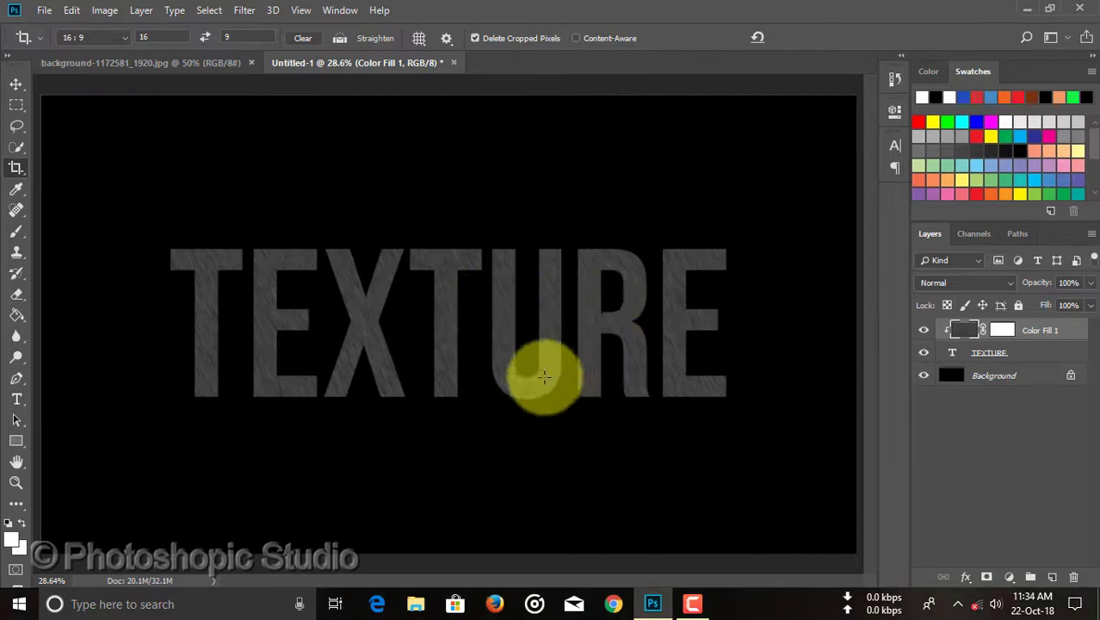
# - Copy the scratched-metal image from background-1172581_1920.jpg into Untitled-1 as the top layer and clip it to the TEXTURE text
pyautogui.click(156, 66)
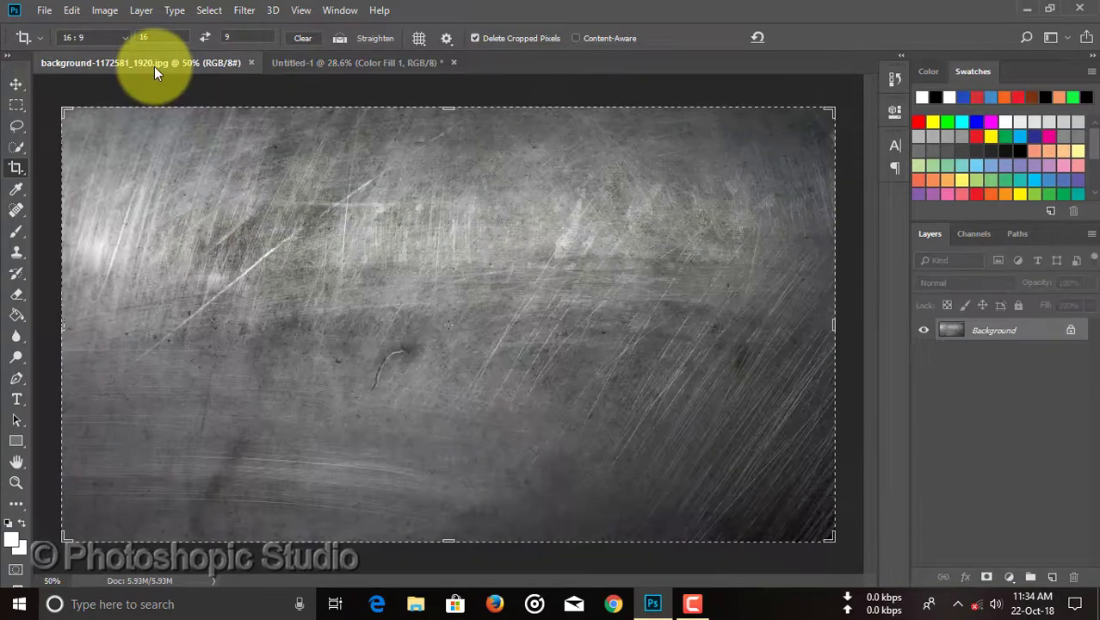
pyautogui.click(15, 84)
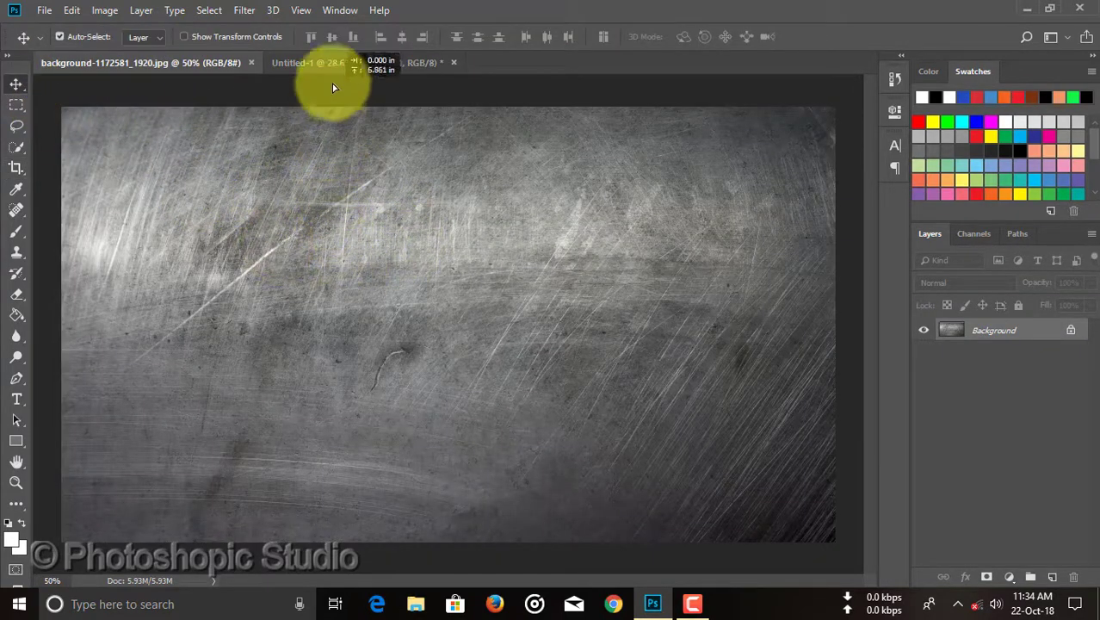
pyautogui.moveTo(334, 66); pyautogui.dragTo(389, 263)
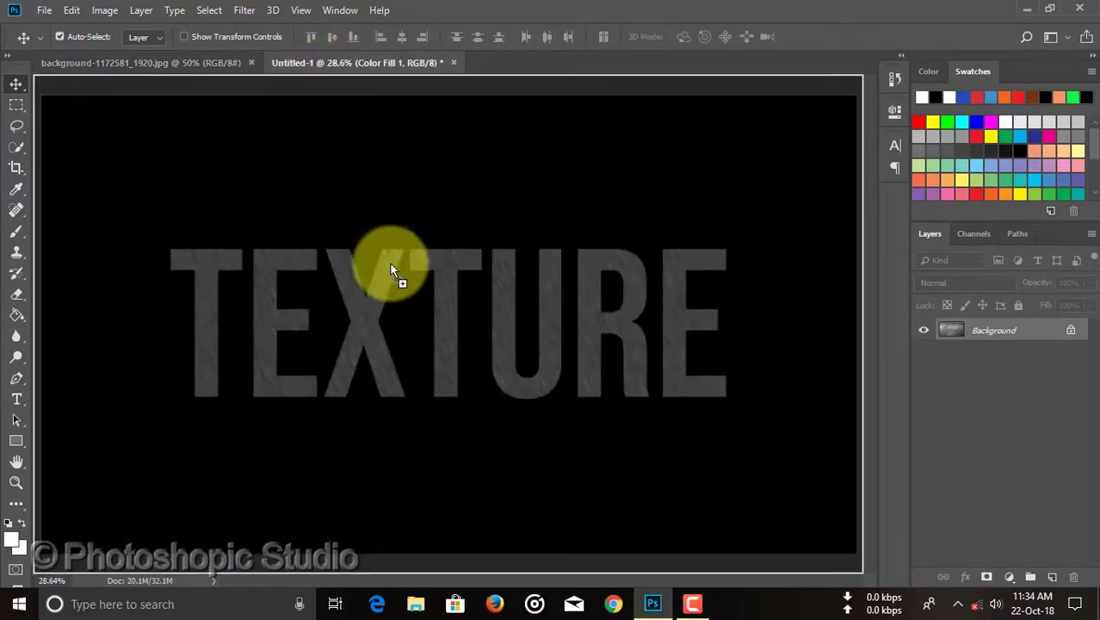
pyautogui.moveTo(405, 334); pyautogui.dragTo(405, 335)
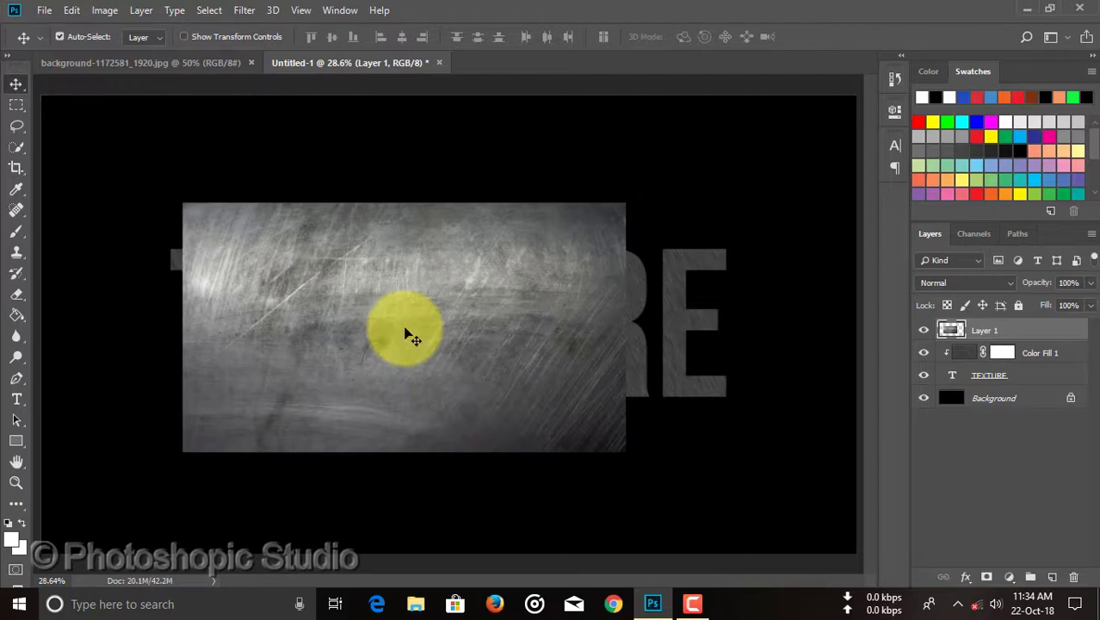
pyautogui.moveTo(1027, 332); pyautogui.dragTo(1014, 296)
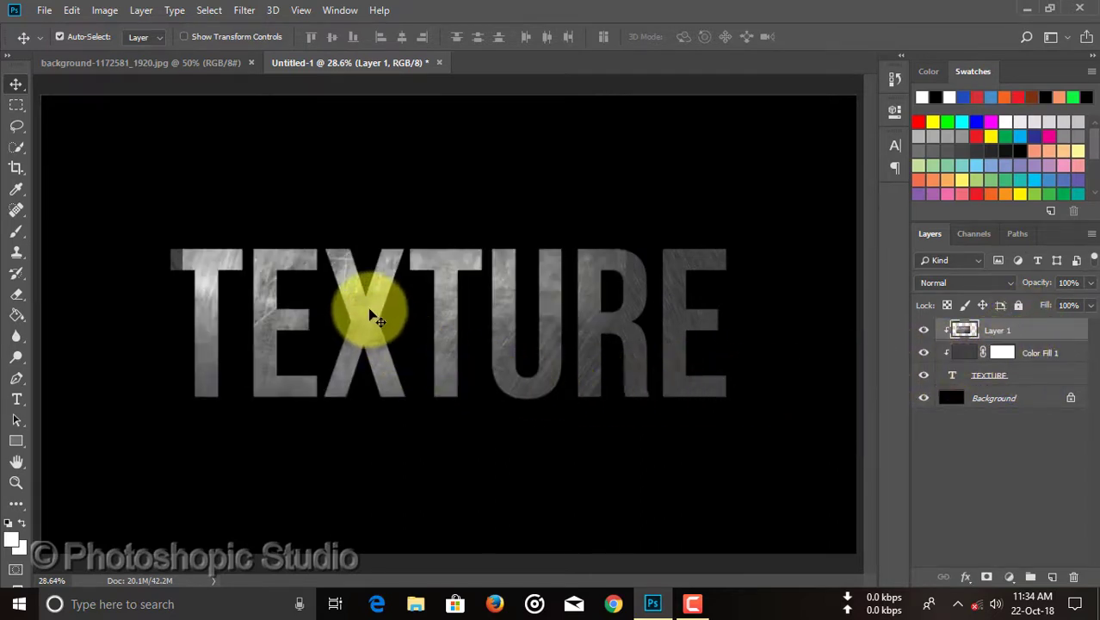
# - Scale the scratched-metal layer to about 132% with Free Transform and position it over the TEXTURE lettering
pyautogui.hotkey('ctrl', 't')
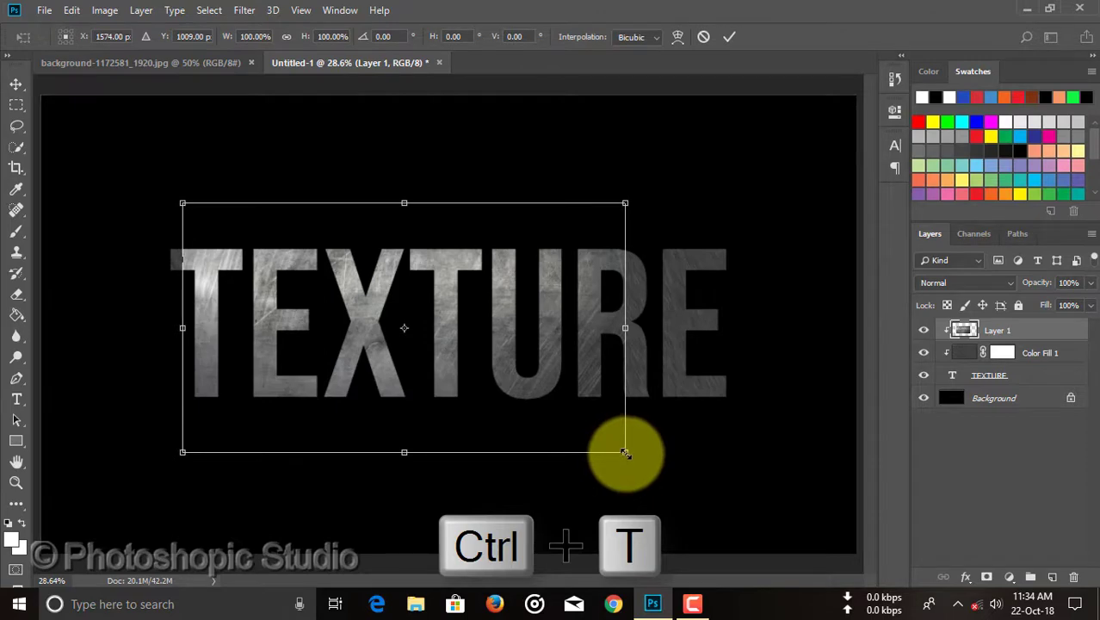
pyautogui.moveTo(625, 452); pyautogui.dragTo(790, 506)
pyautogui.moveTo(637, 372); pyautogui.dragTo(582, 302)
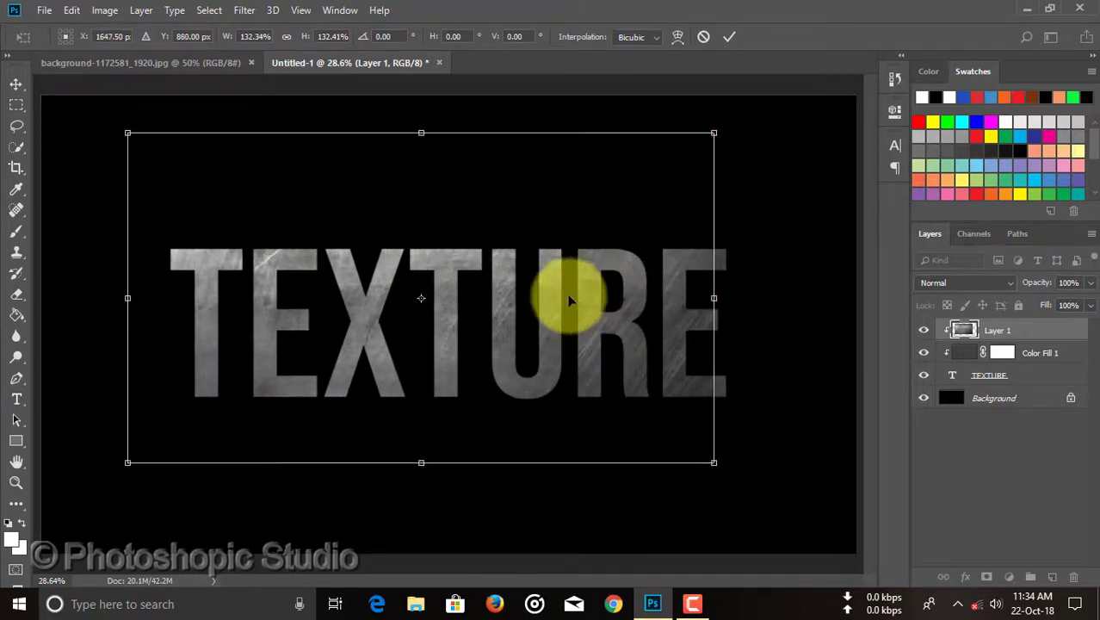
pyautogui.click(728, 40)
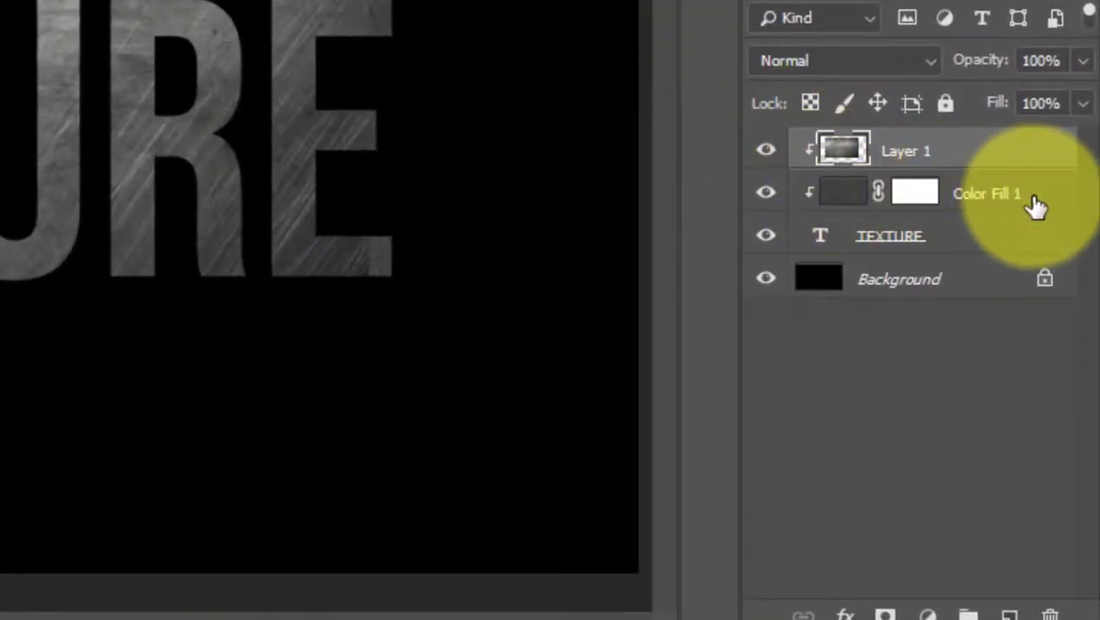
# - Add a Bevel & Emboss layer style to the TEXTURE text with the Outer Bevel style and Chisel Hard technique
pyautogui.click(830, 238)
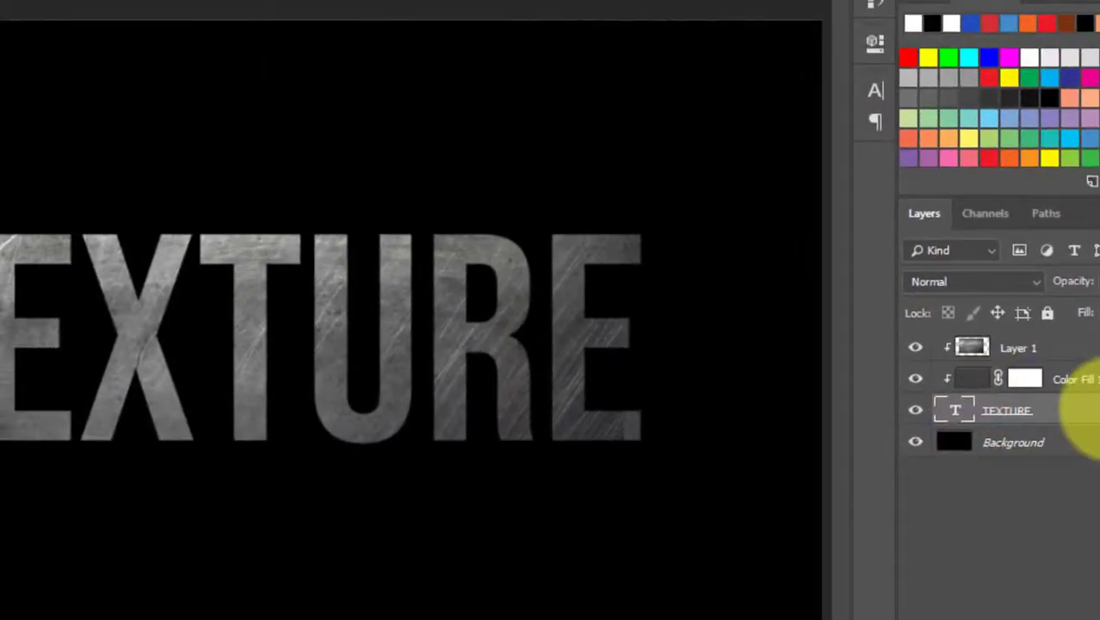
pyautogui.doubleClick(1082, 411)
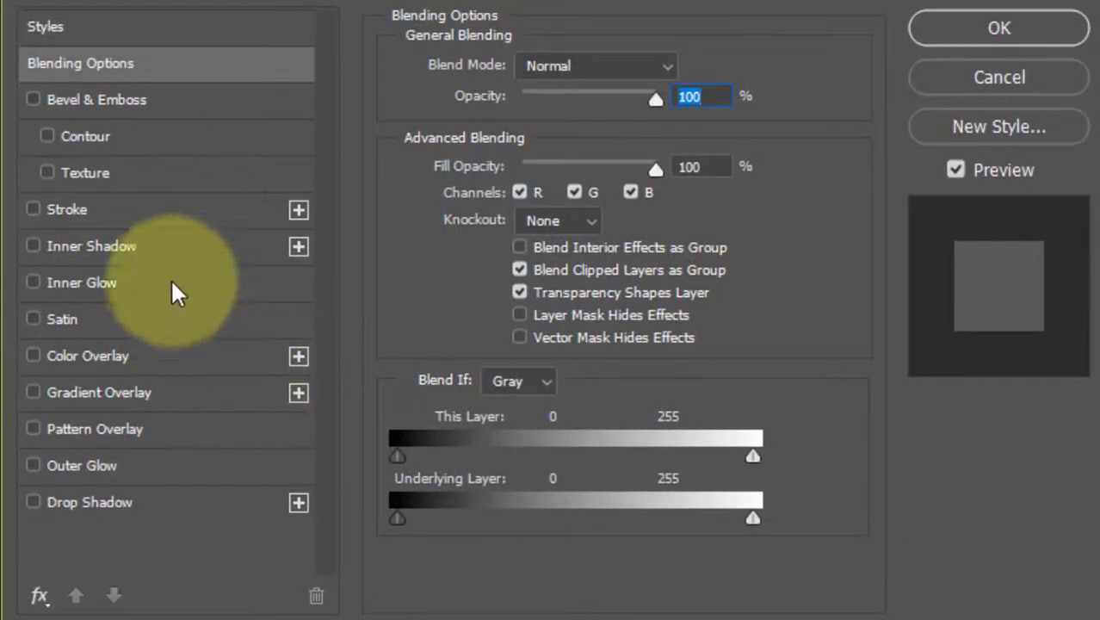
pyautogui.click(131, 100)
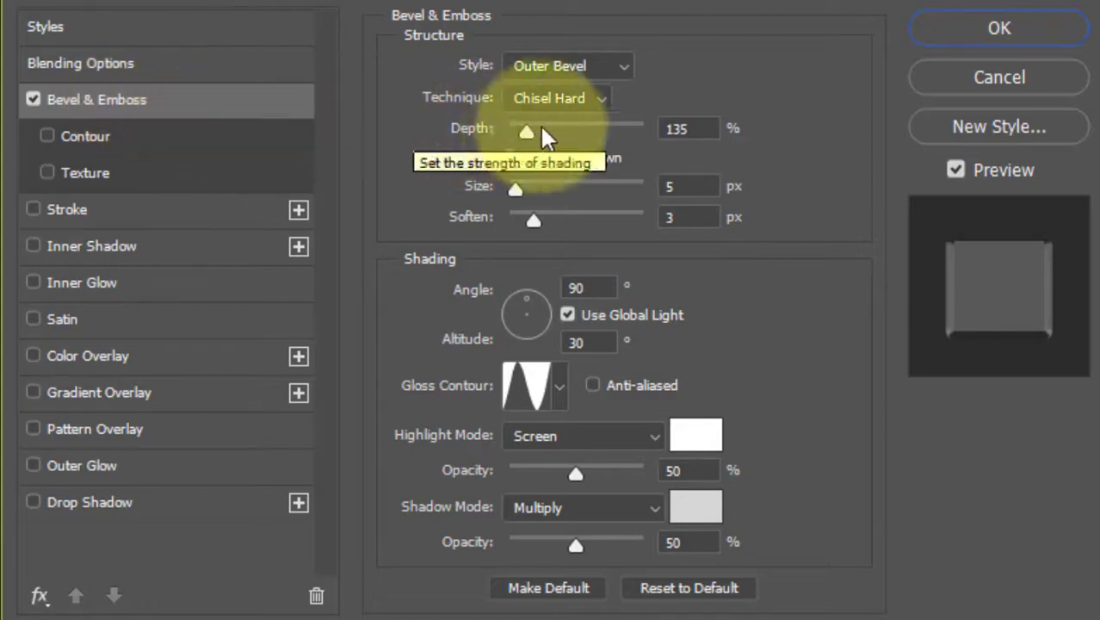
pyautogui.click(619, 79)
pyautogui.click(608, 95)
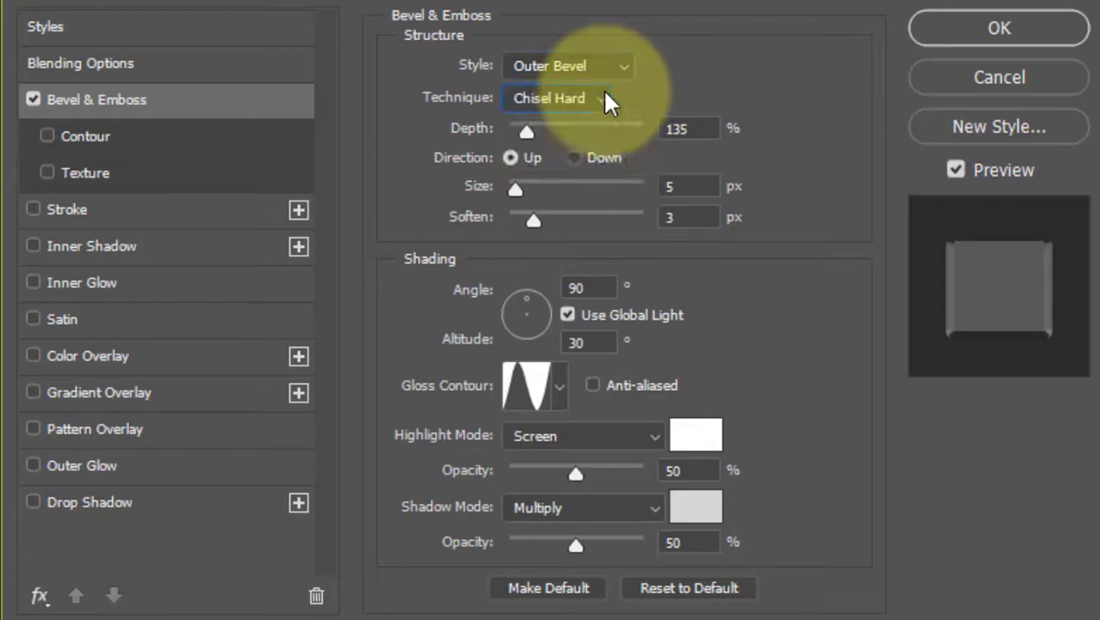
pyautogui.click(608, 99)
pyautogui.click(588, 150)
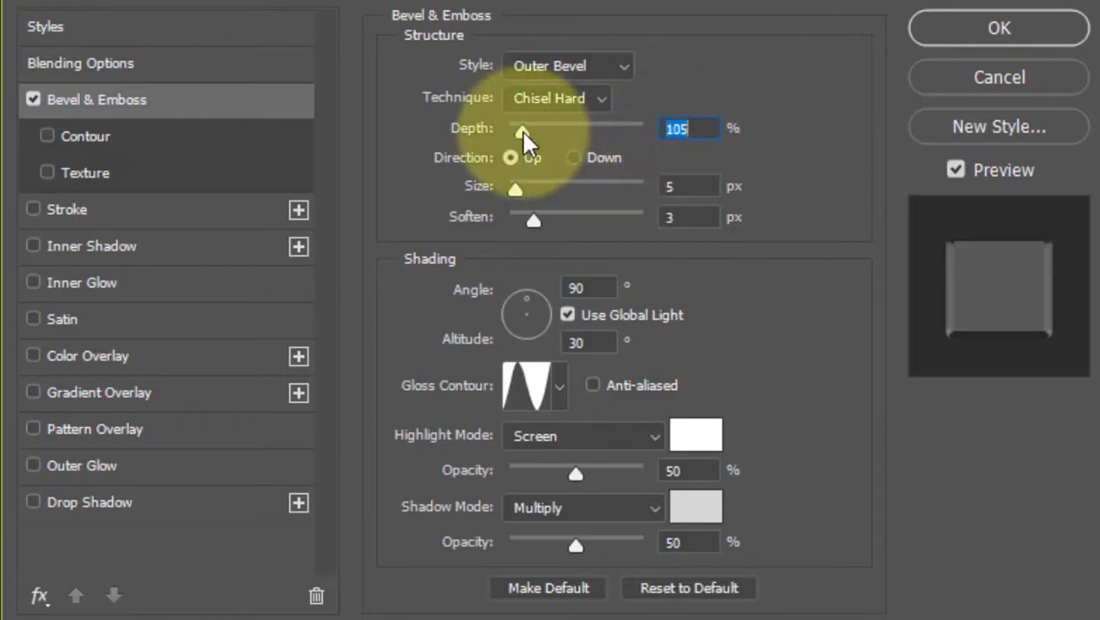
# - Set the bevel's depth to 136%, keeping its size at 5 px and soften at 3 px
pyautogui.moveTo(525, 139); pyautogui.dragTo(526, 134)
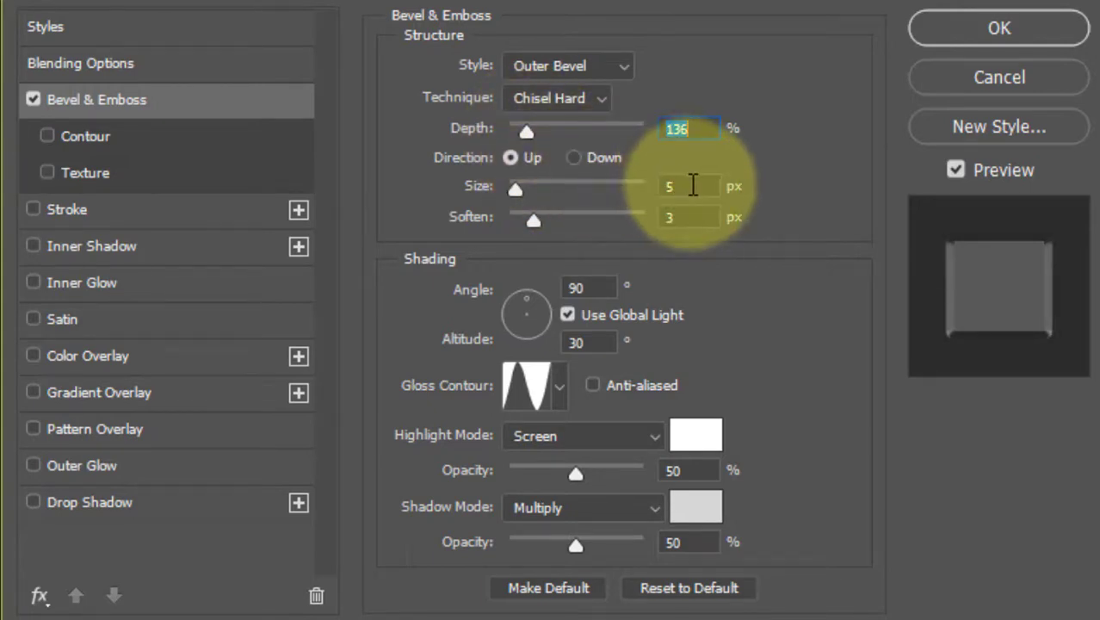
pyautogui.click(693, 186)
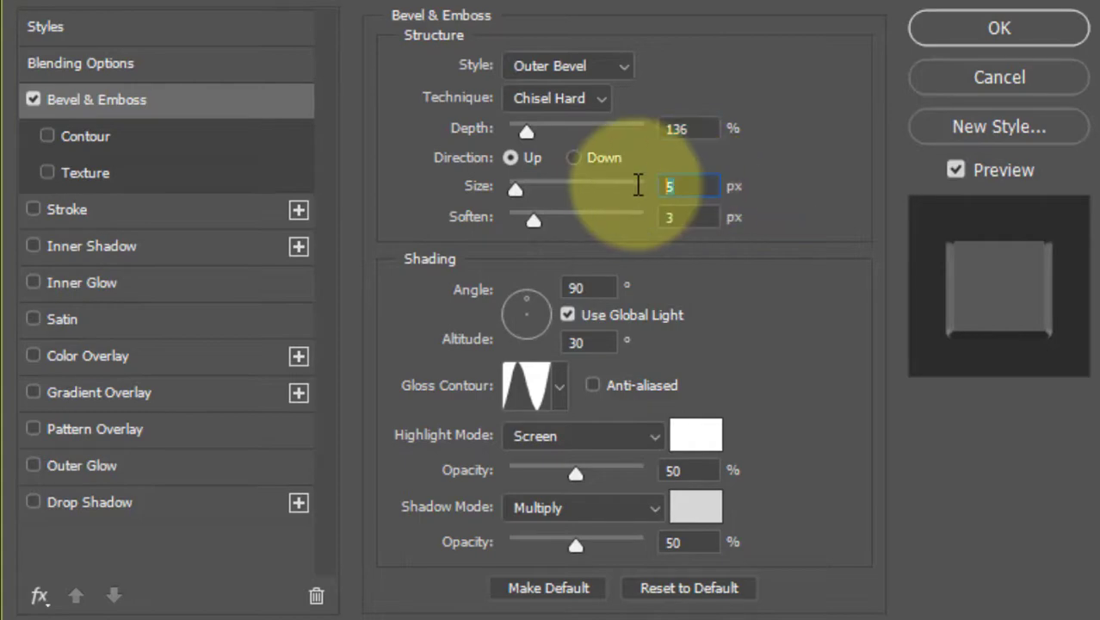
pyautogui.click(688, 219)
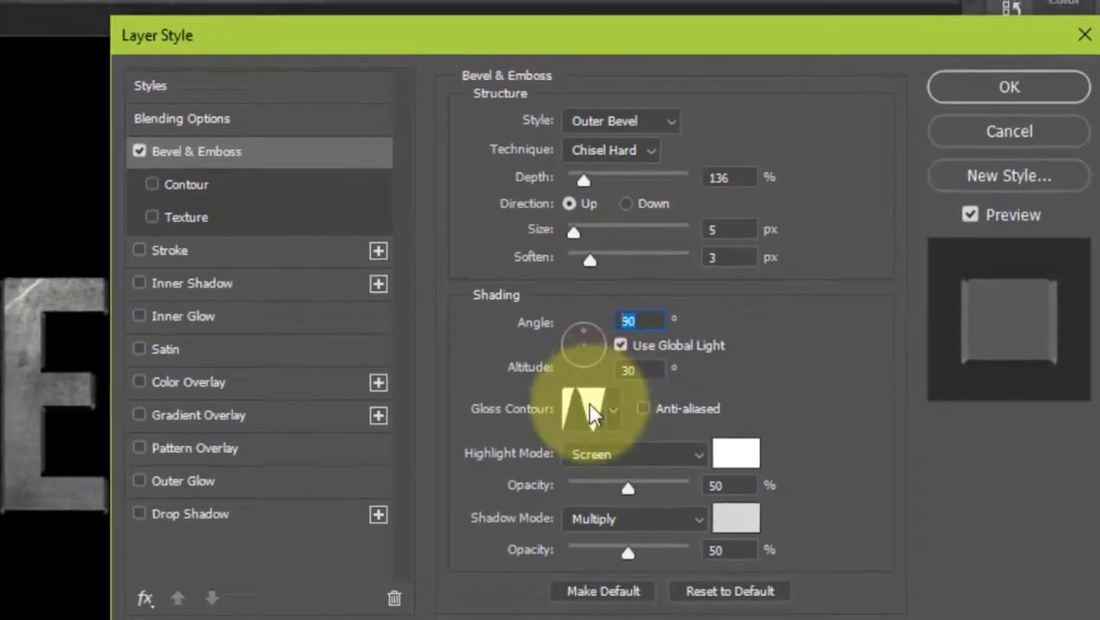
# - Choose the Ring preset as the bevel's gloss contour, with the shading angle at 90° and altitude at 30°
pyautogui.click(531, 387)
pyautogui.click(454, 32)
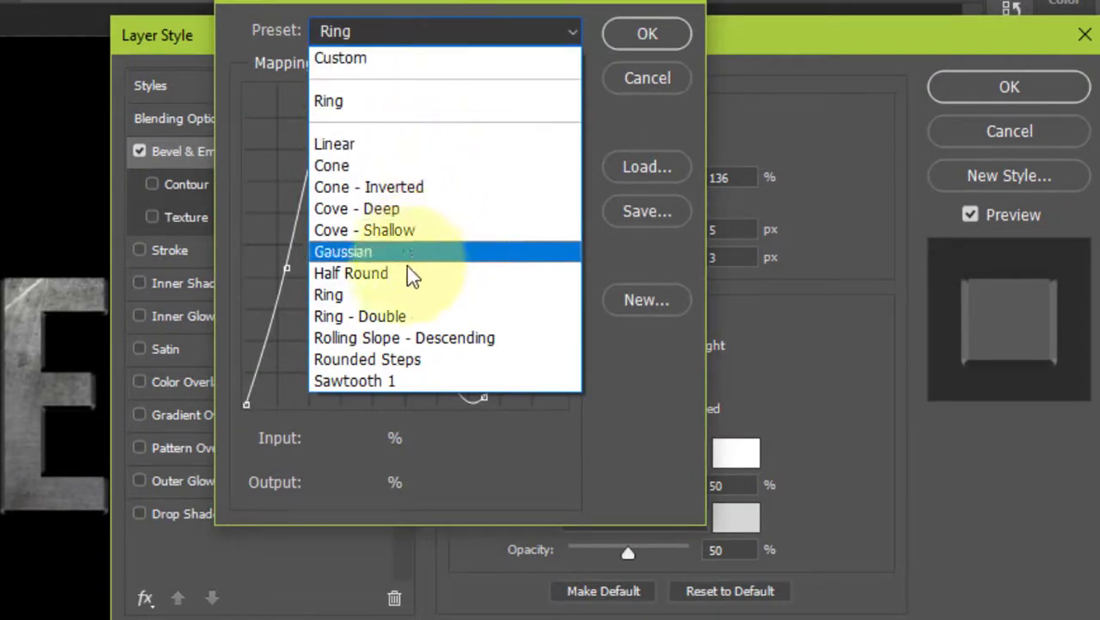
pyautogui.click(415, 295)
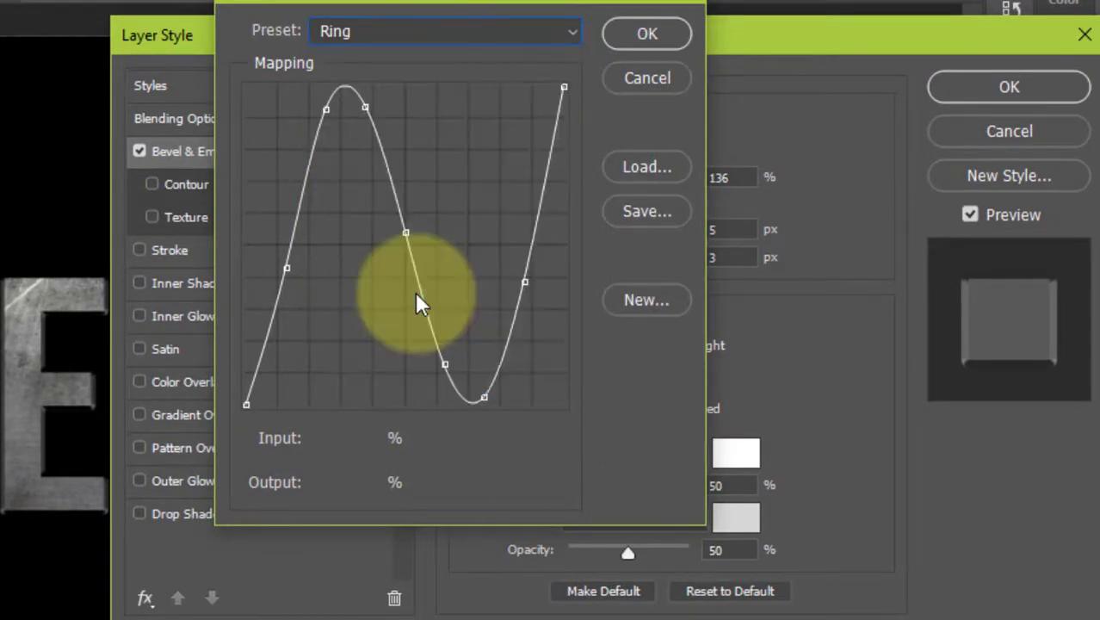
pyautogui.click(652, 35)
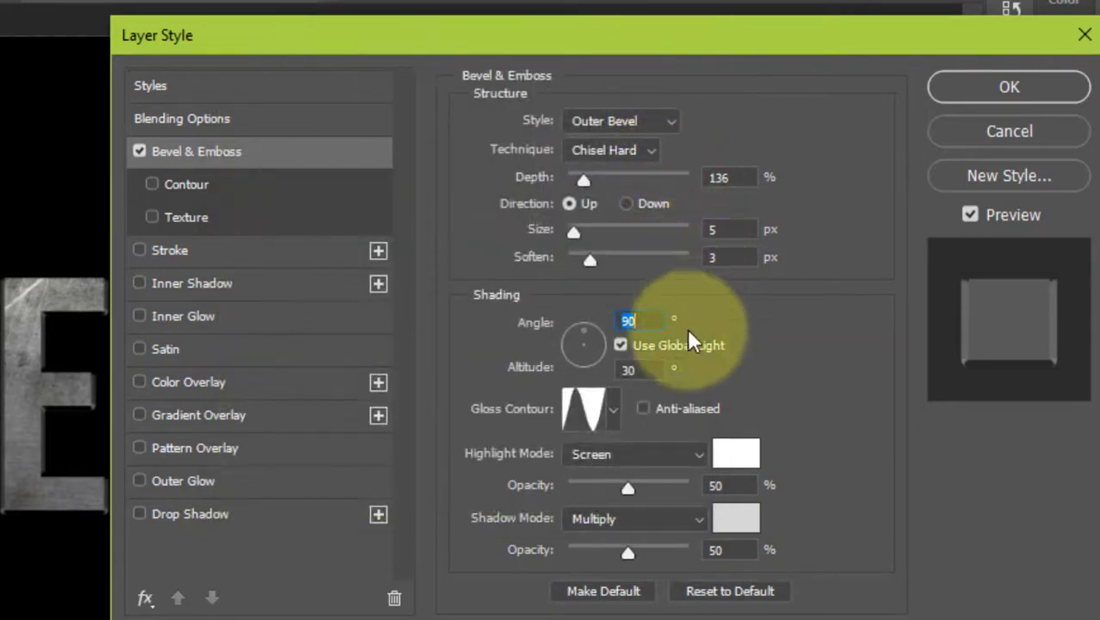
pyautogui.click(663, 370)
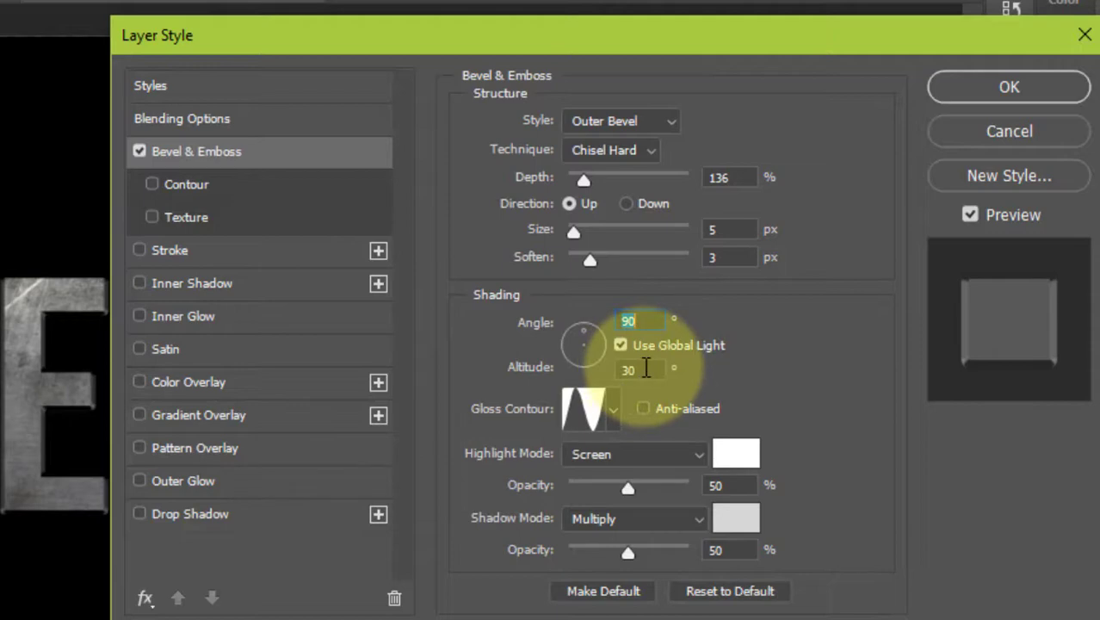
# - Set the bevel's shadow color to the medium gray 9fa0a0
pyautogui.click(727, 519)
pyautogui.moveTo(389, 172)
pyautogui.mouseDown()
pyautogui.moveTo(373, 177)
pyautogui.moveTo(374, 165)
pyautogui.moveTo(376, 303)
pyautogui.moveTo(372, 170)
pyautogui.moveTo(372, 195)
pyautogui.mouseUp()
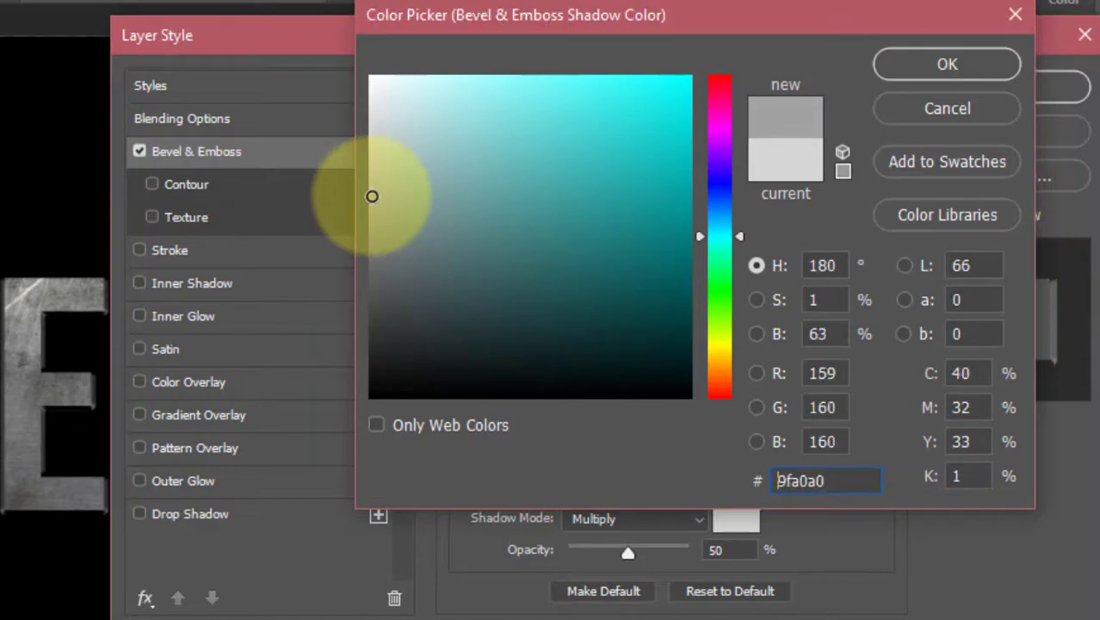
pyautogui.click(941, 66)
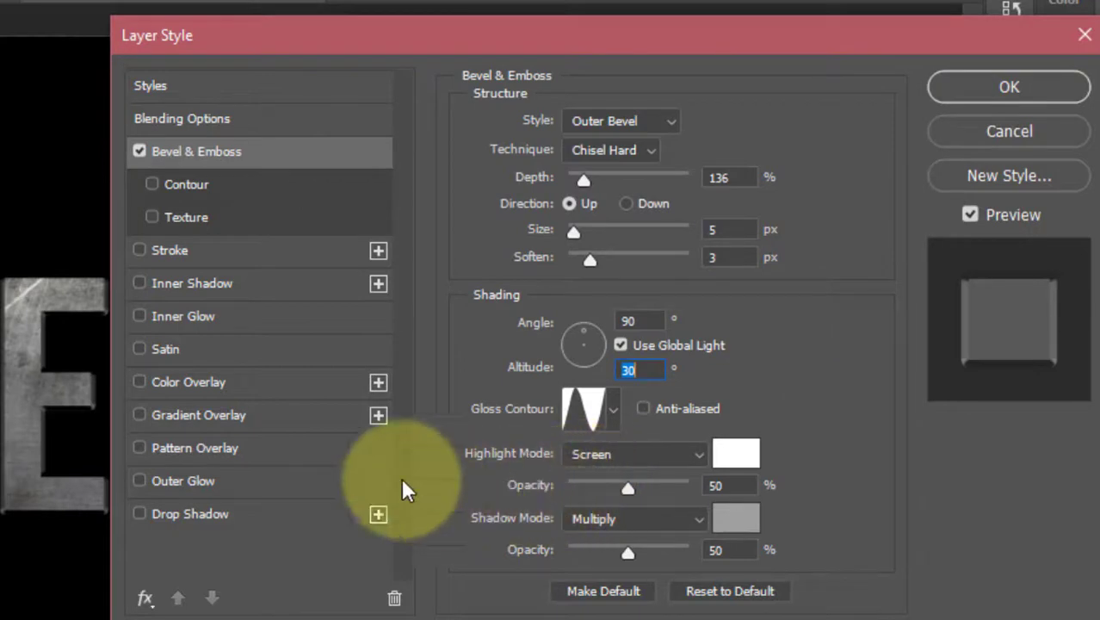
# - Add a Gradient Overlay in Overlay mode at 63% opacity using the linear Black, White gradient at 90°, and apply the layer styles
pyautogui.click(281, 413)
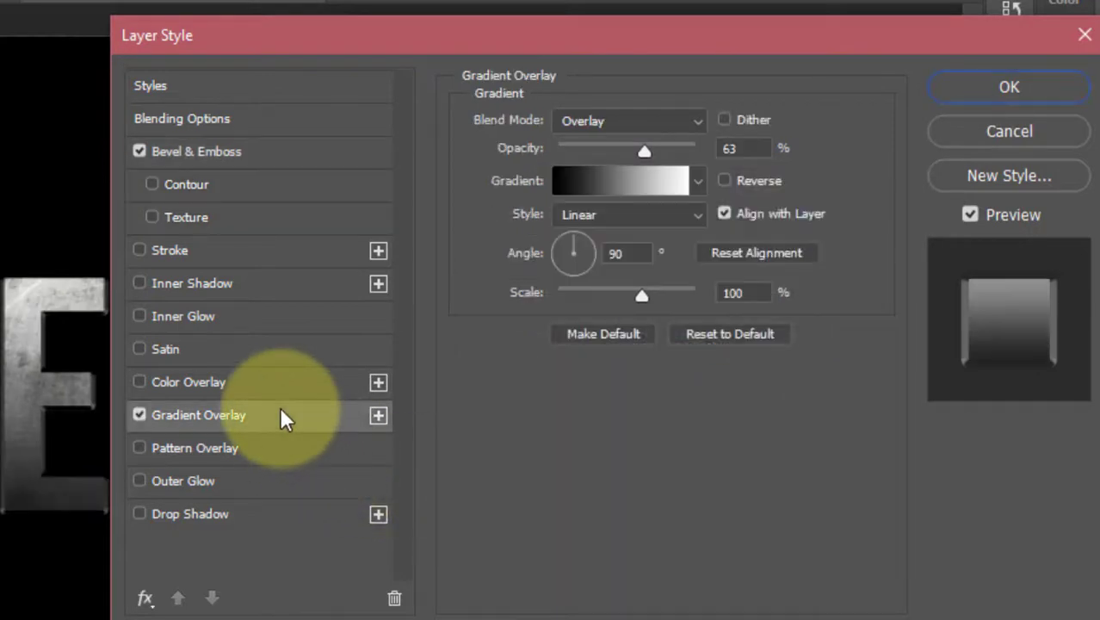
pyautogui.click(686, 121)
pyautogui.click(628, 431)
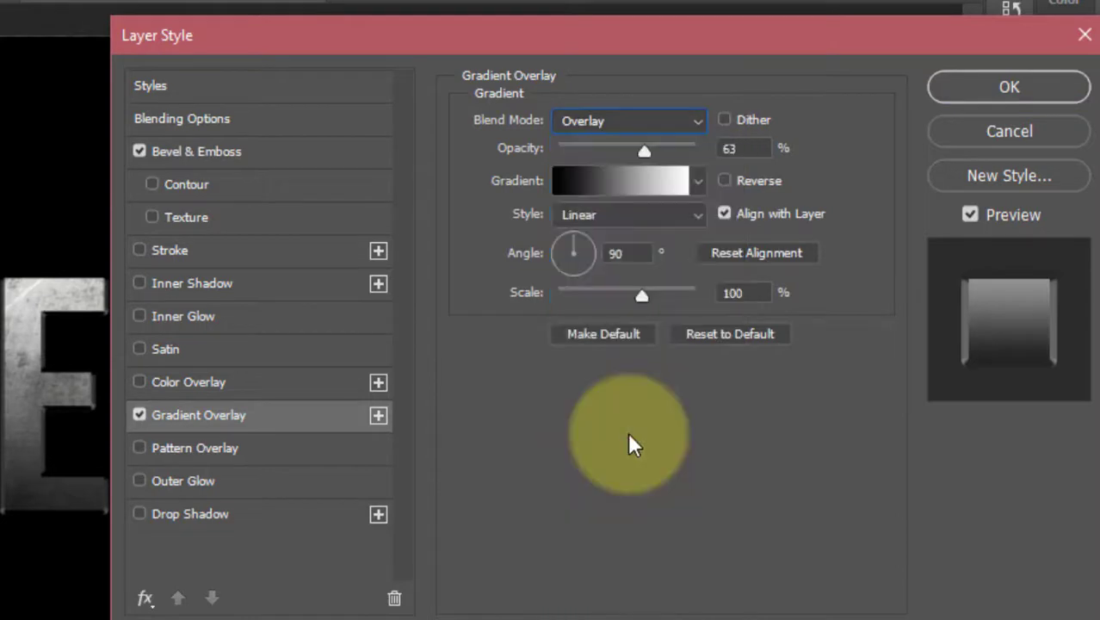
pyautogui.click(629, 183)
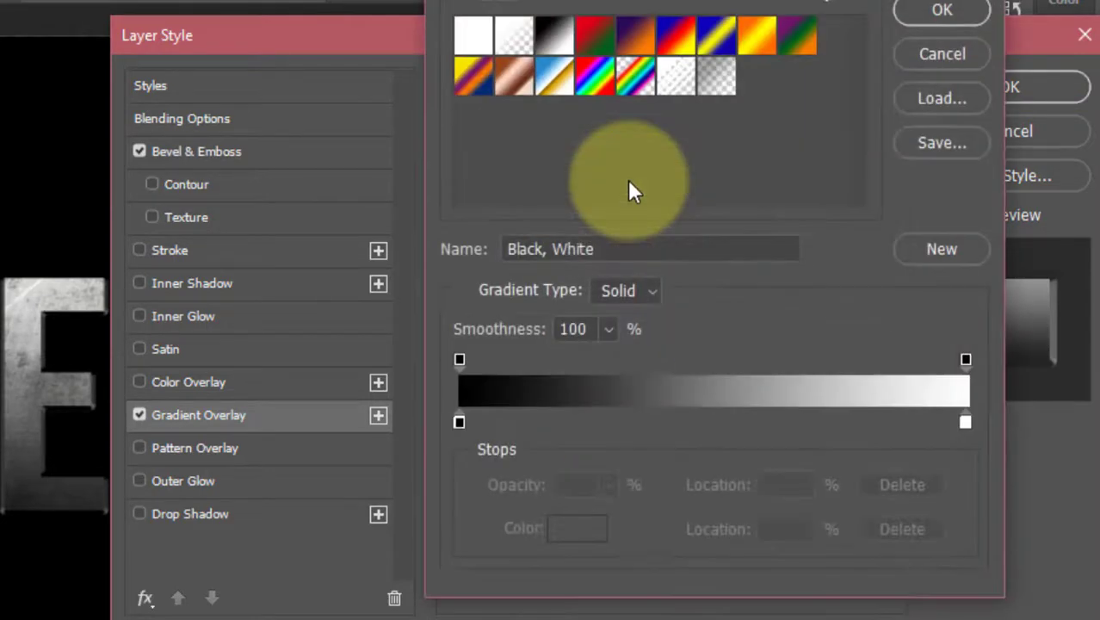
pyautogui.doubleClick(563, 39)
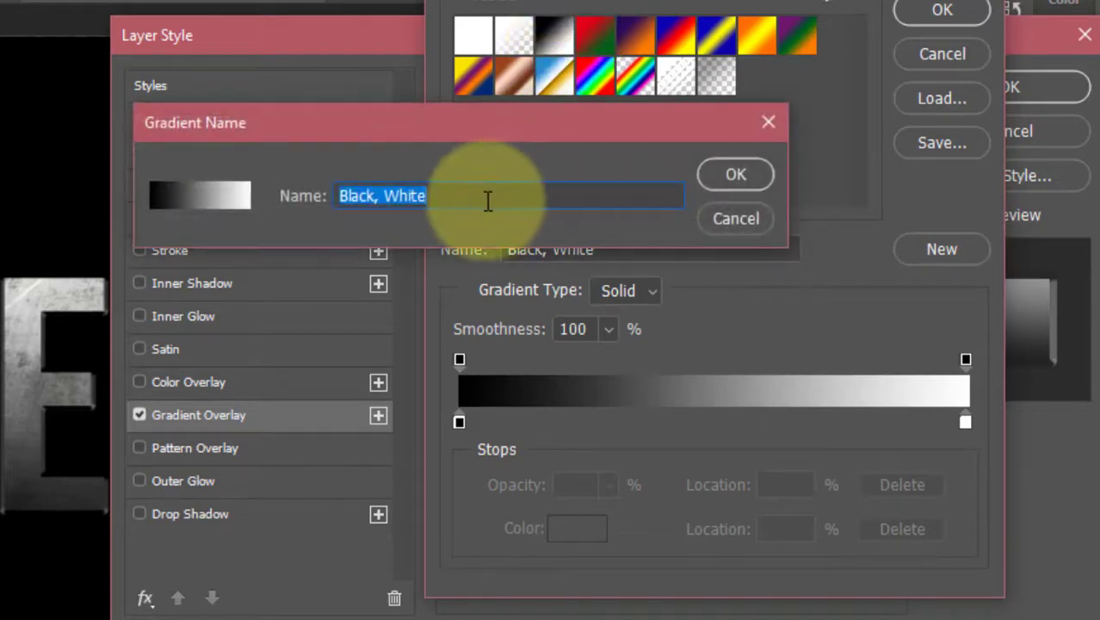
pyautogui.click(736, 175)
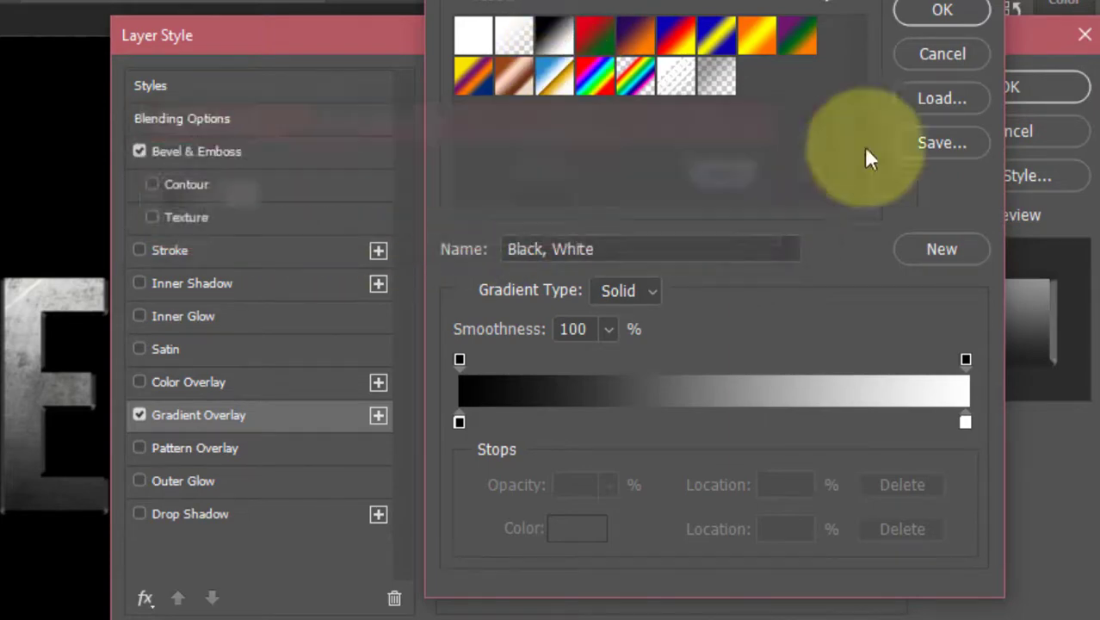
pyautogui.click(942, 11)
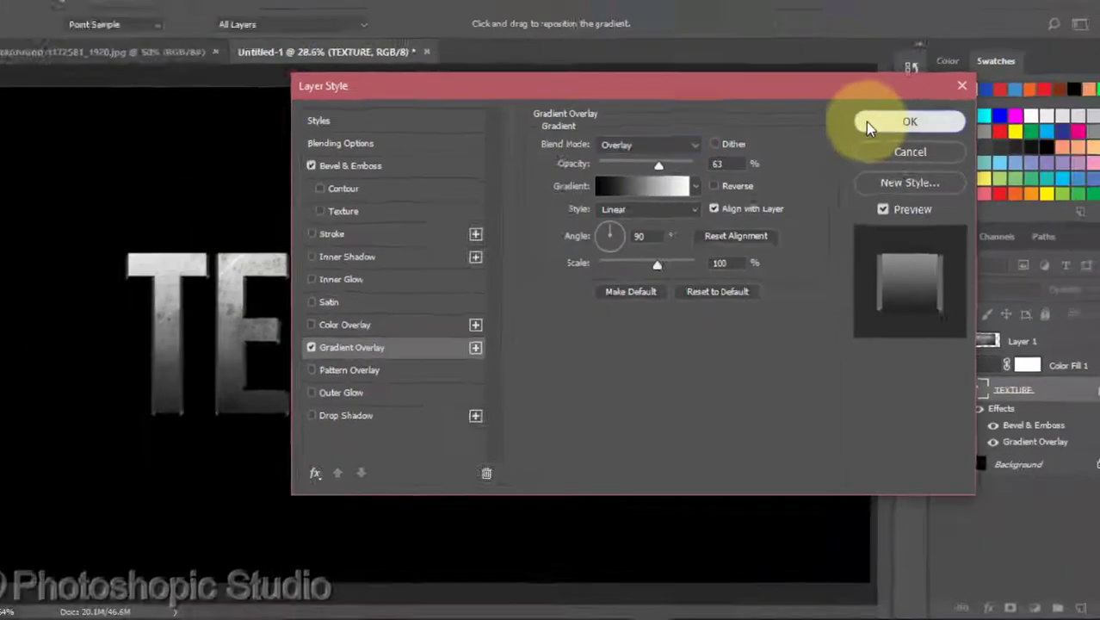
pyautogui.click(943, 88)
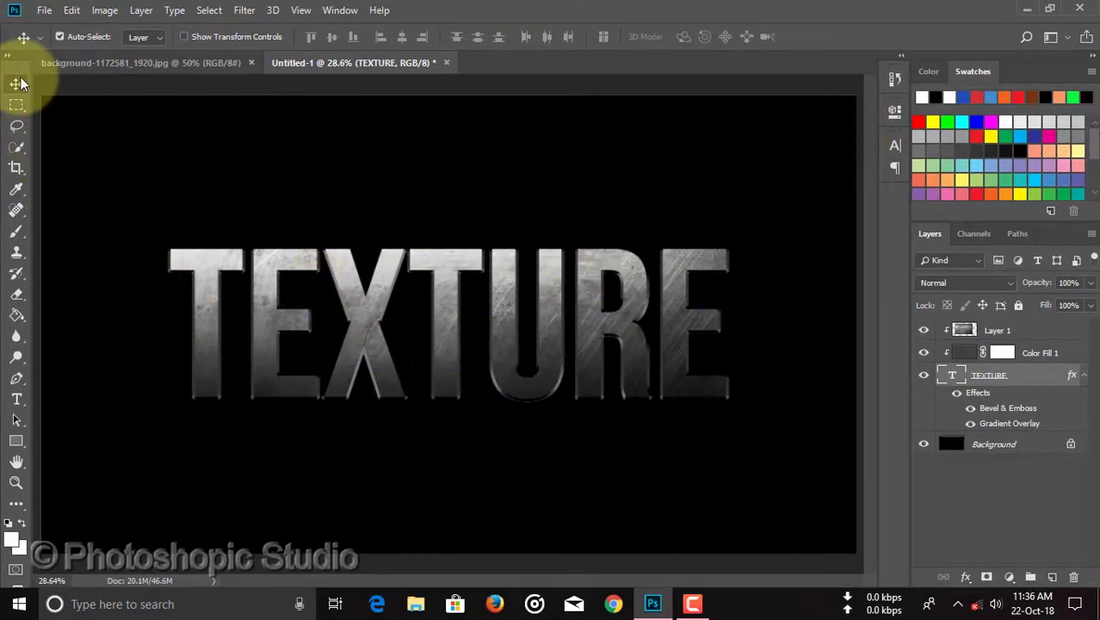
pyautogui.moveTo(369, 326)
pyautogui.mouseDown()
pyautogui.moveTo(363, 311)
pyautogui.moveTo(370, 331)
pyautogui.mouseUp()
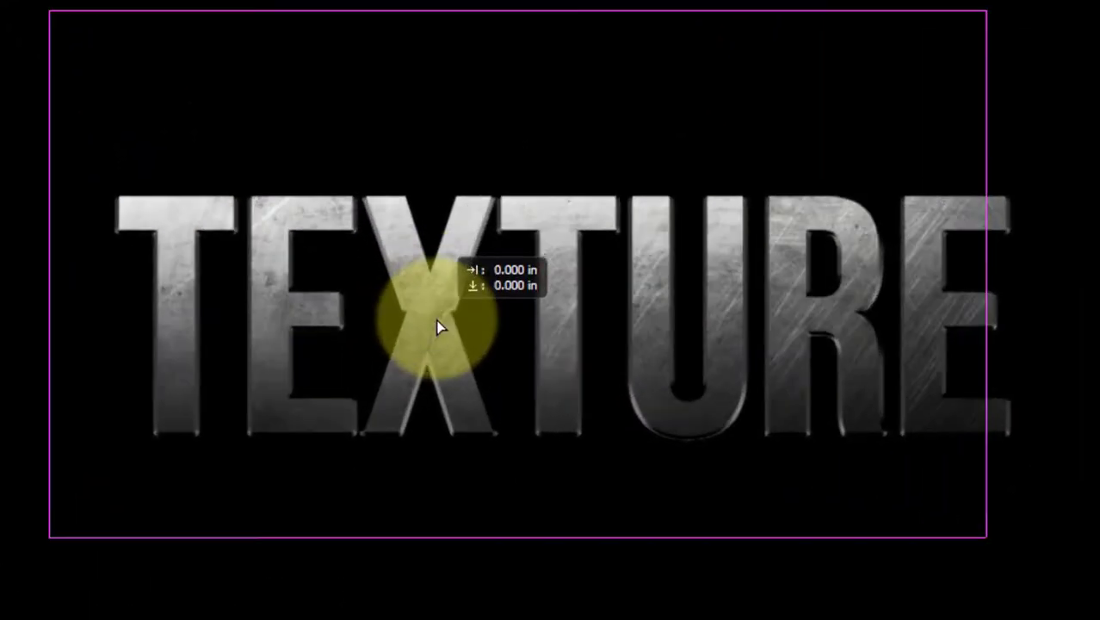
pyautogui.moveTo(437, 327); pyautogui.dragTo(437, 327)
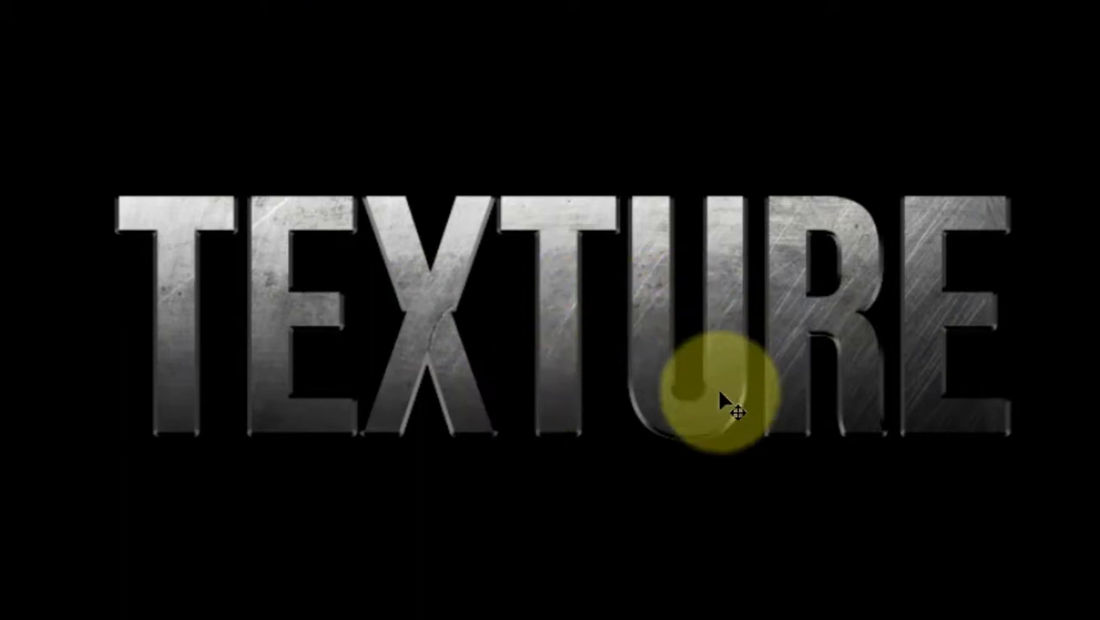